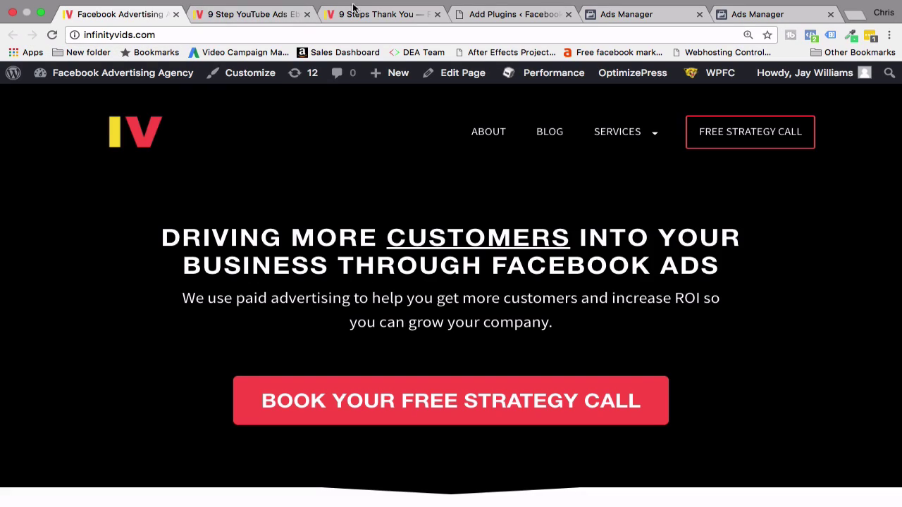
- Switch to Facebook Ads Manager, search for "pixels" and open the Pixels tool
left_click(650, 28)
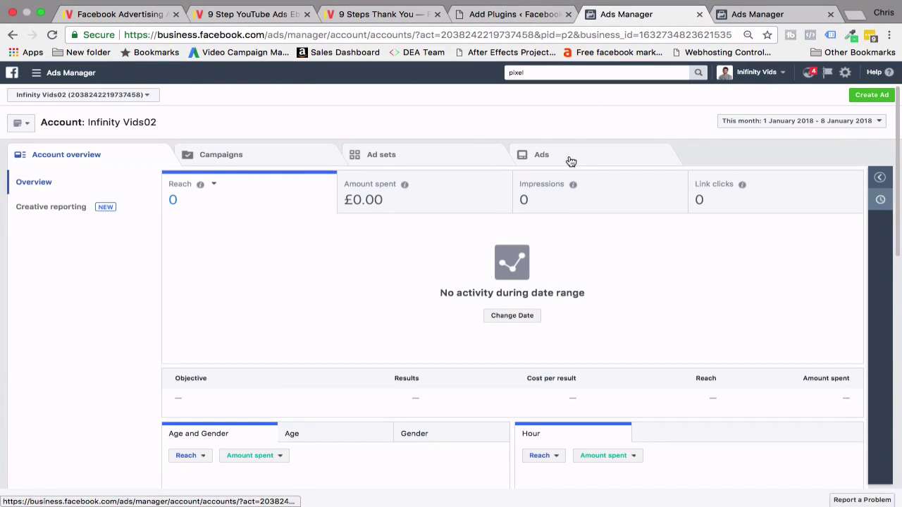
left_click_drag(264, 34, 156, 35)
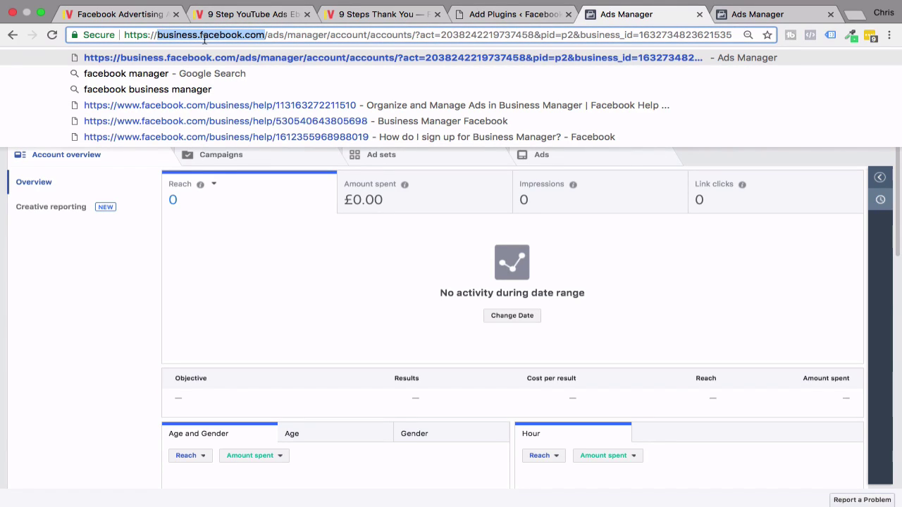
left_click(313, 251)
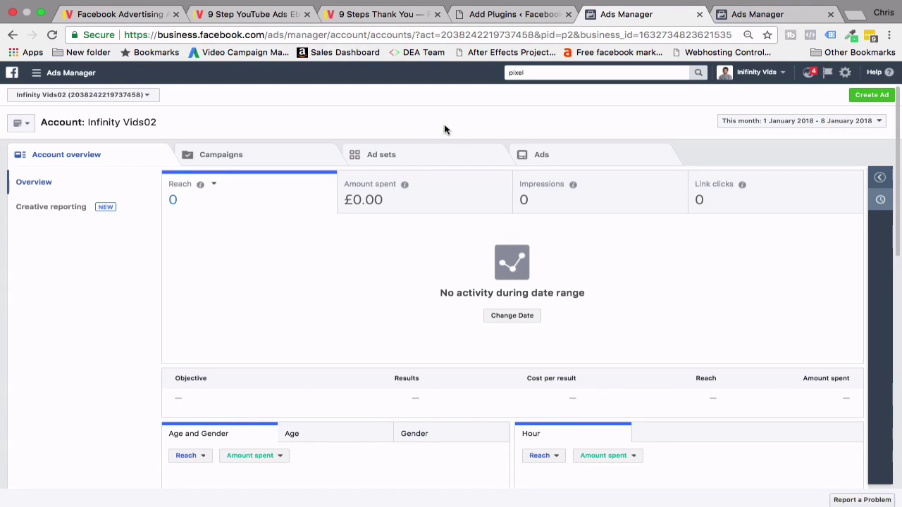
left_click(542, 73)
left_click(543, 72)
type("s")
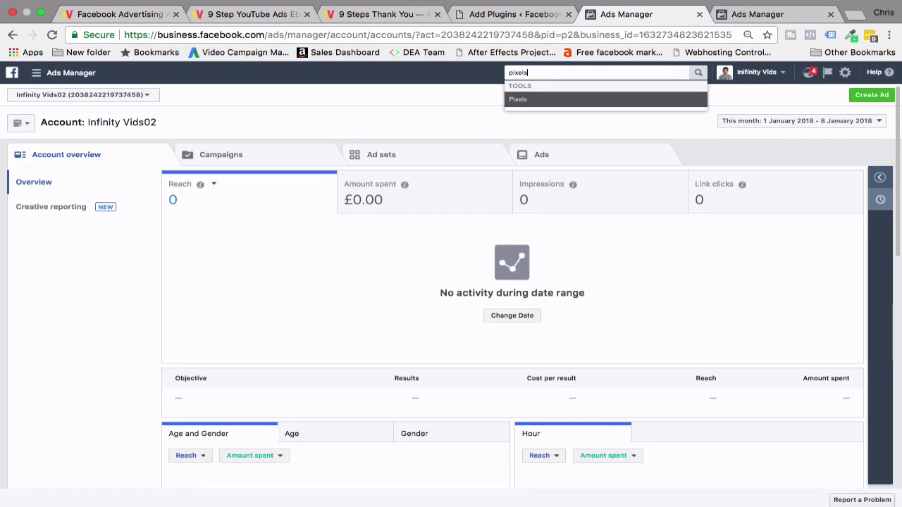
left_click(538, 100)
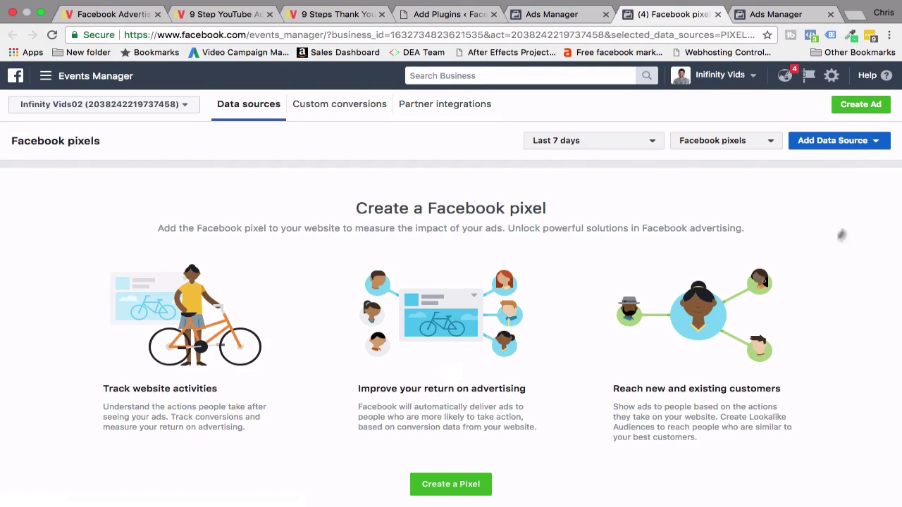
- Add a Facebook pixel as a new data source and create it with the name "Infinity Vids02's Pixel"
left_click(870, 142)
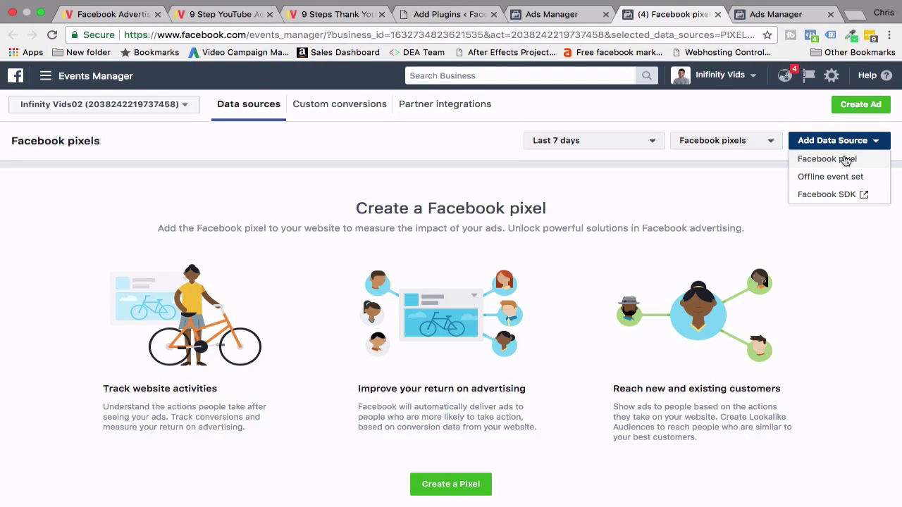
left_click(846, 161)
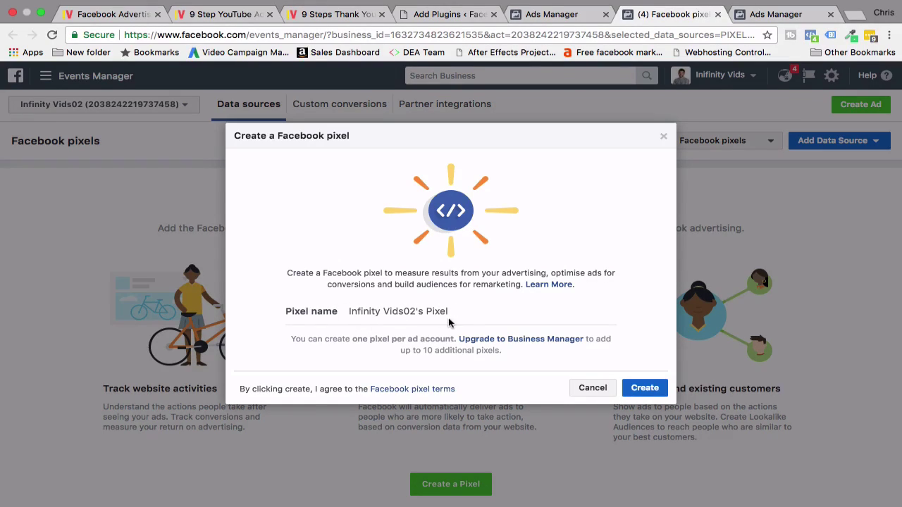
left_click(644, 394)
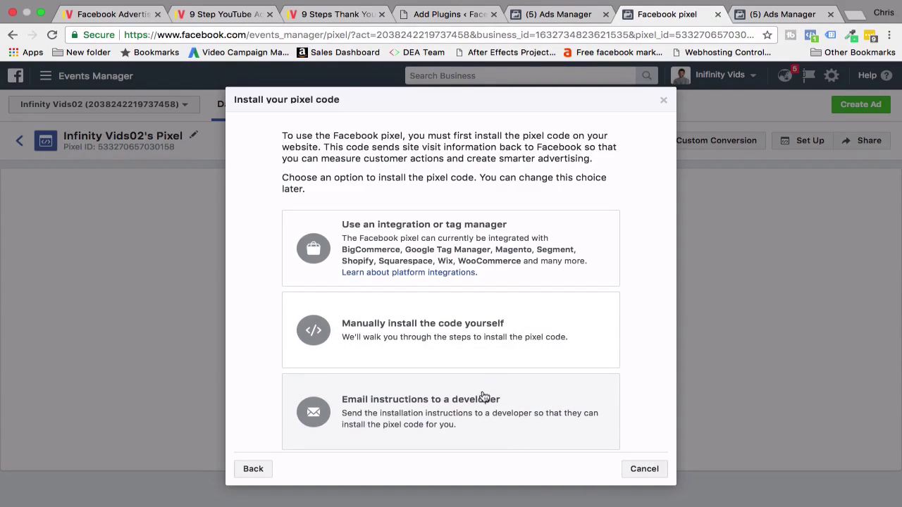
- Choose to install the pixel code manually and copy the entire pixel code to the clipboard
left_click(479, 353)
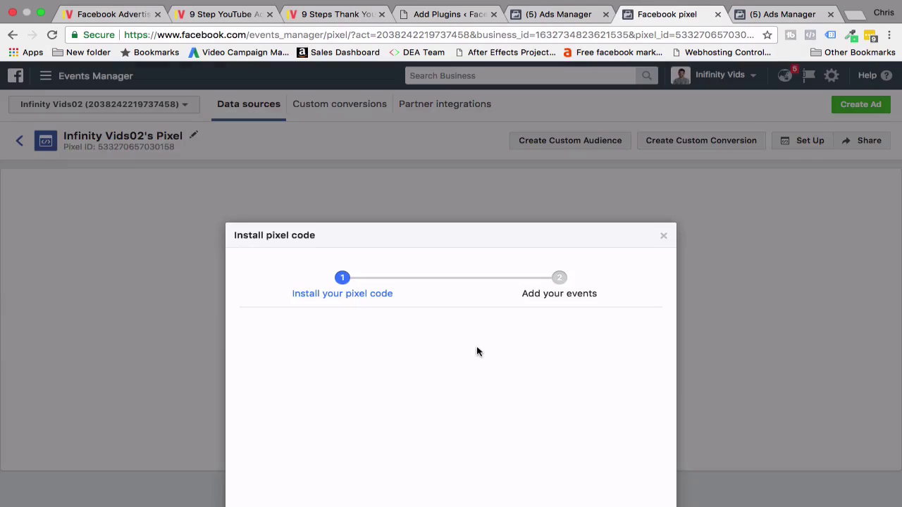
scroll(477, 351, "down", 5)
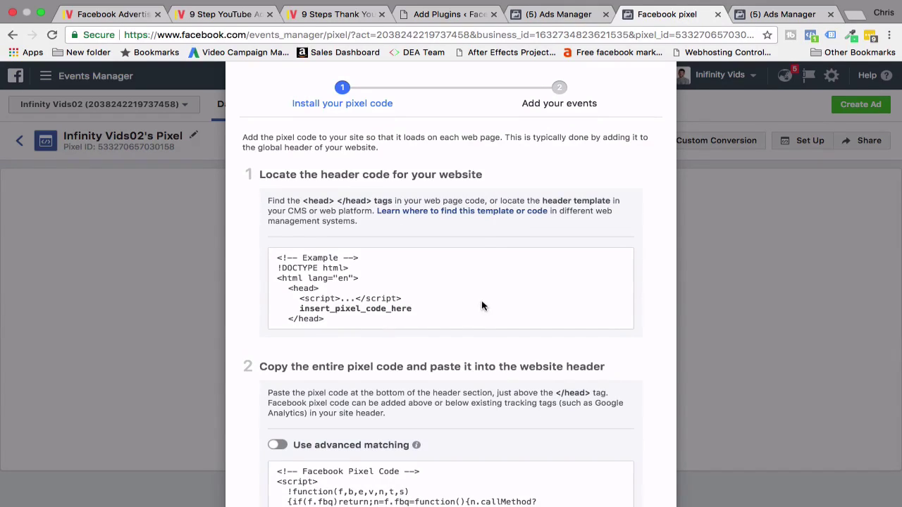
scroll(462, 388, "down", 3)
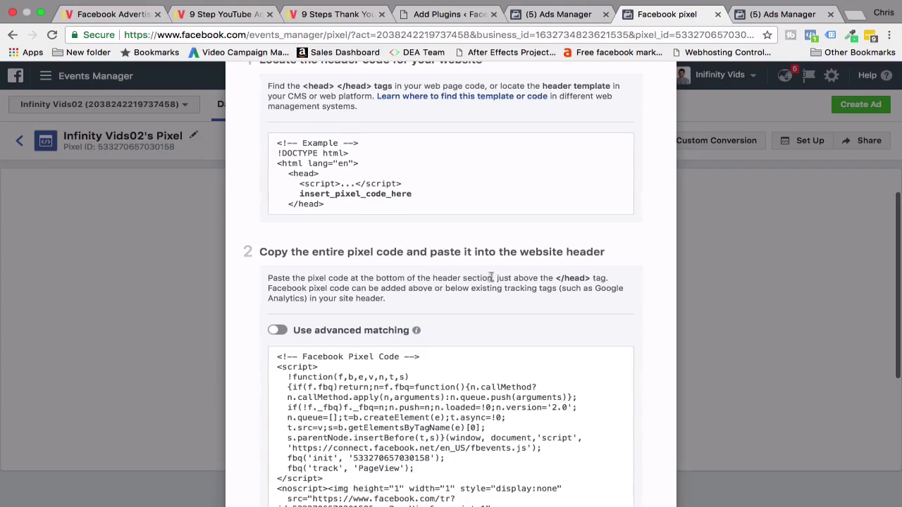
scroll(502, 281, "down", 3)
mouse_move(437, 303)
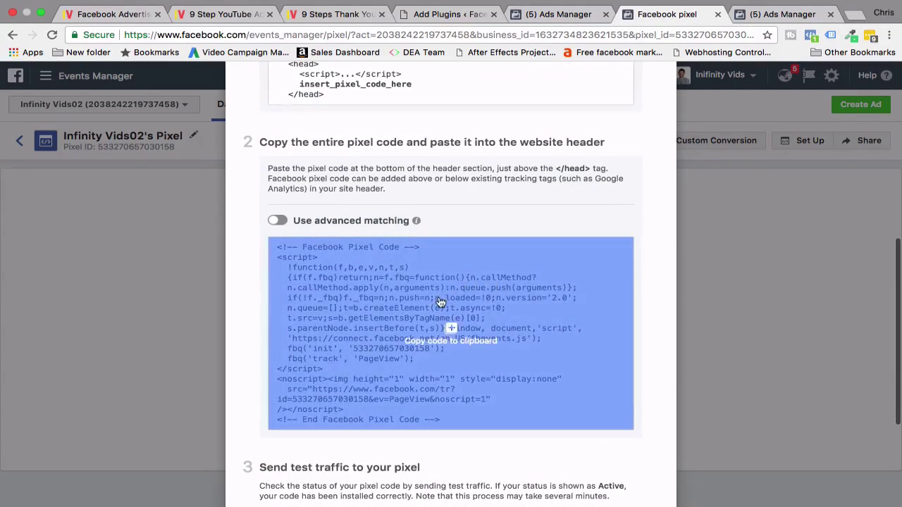
left_click(452, 333)
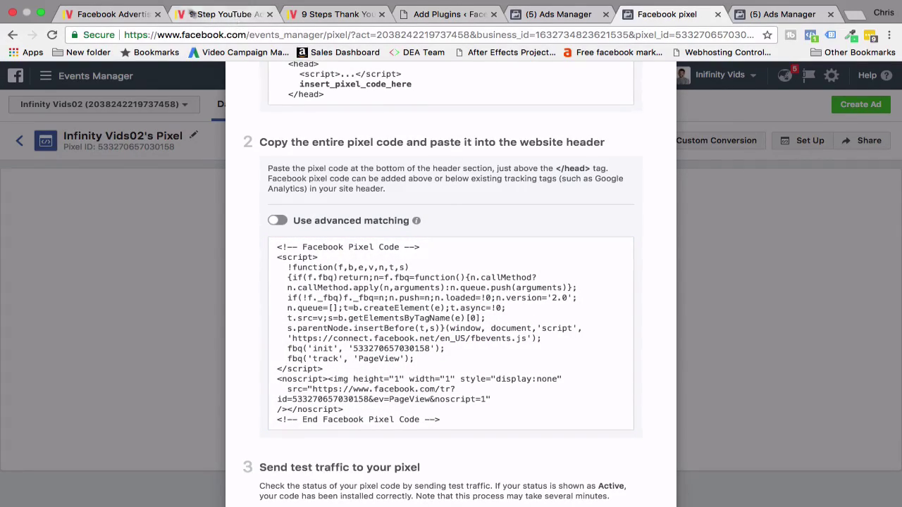
- Switch to the infinityvids.com site and open the page for adding new plugins in its WordPress admin
left_click(114, 14)
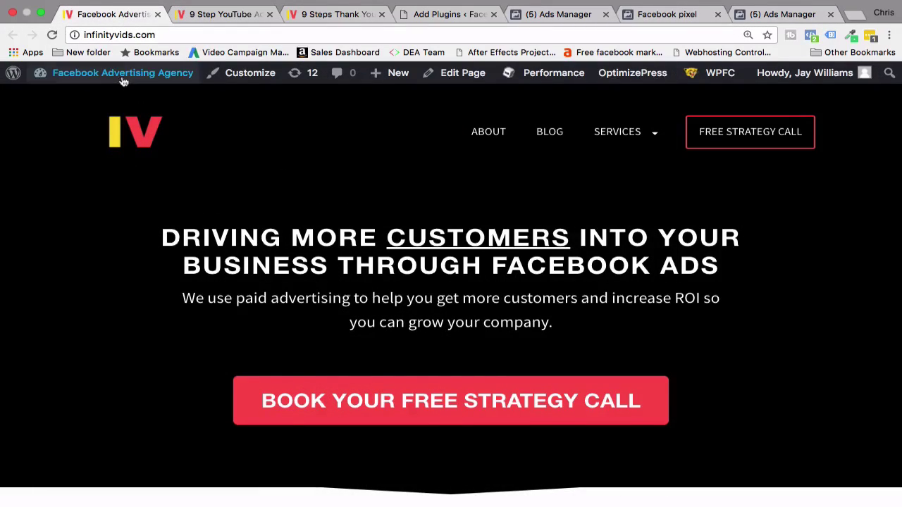
mouse_move(119, 82)
left_click(74, 98)
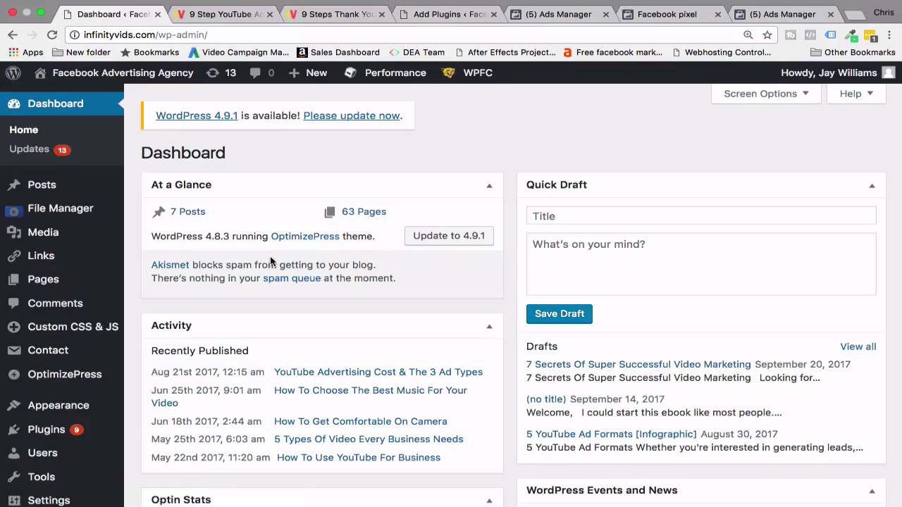
mouse_move(64, 440)
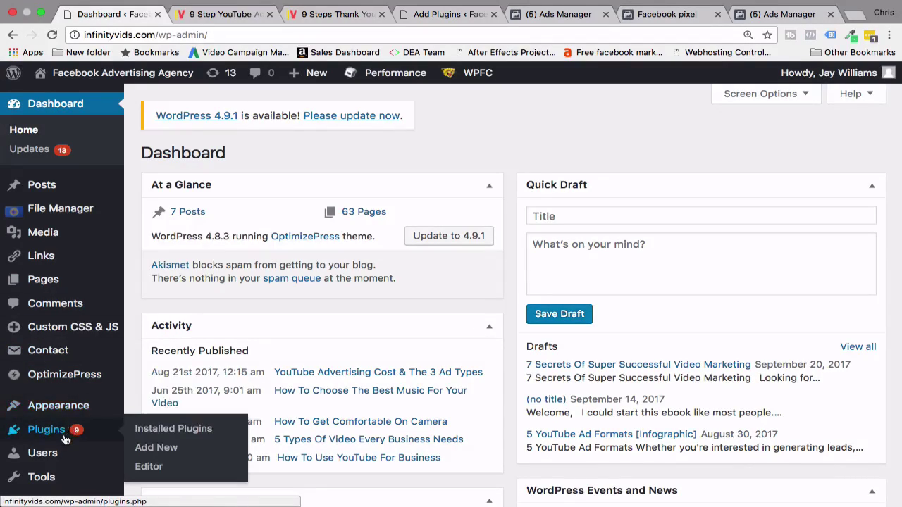
left_click(159, 448)
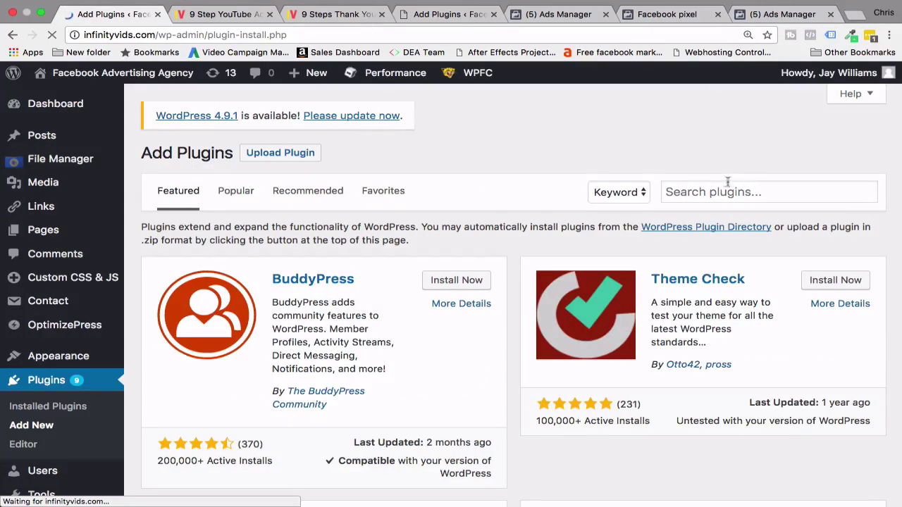
- Search the plugins for "insert header", then install and activate Insert Headers and Footers
left_click(718, 186)
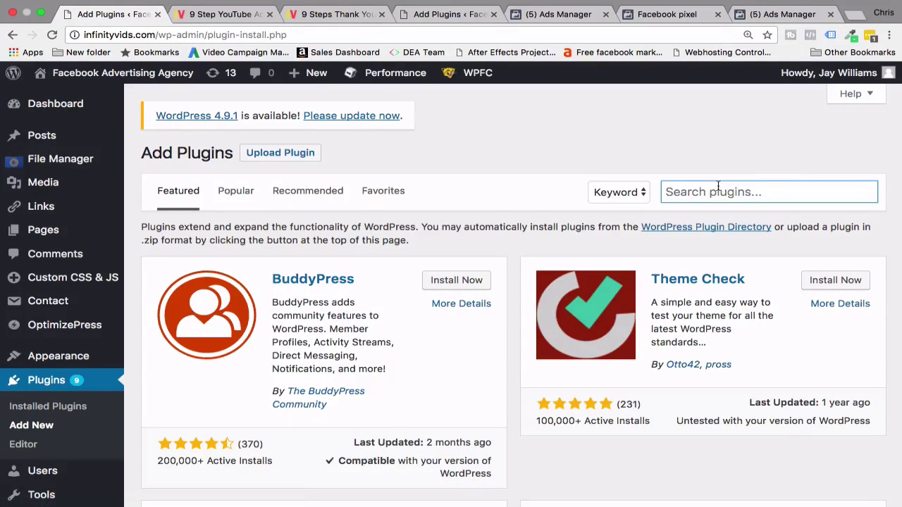
type("insert jeader")
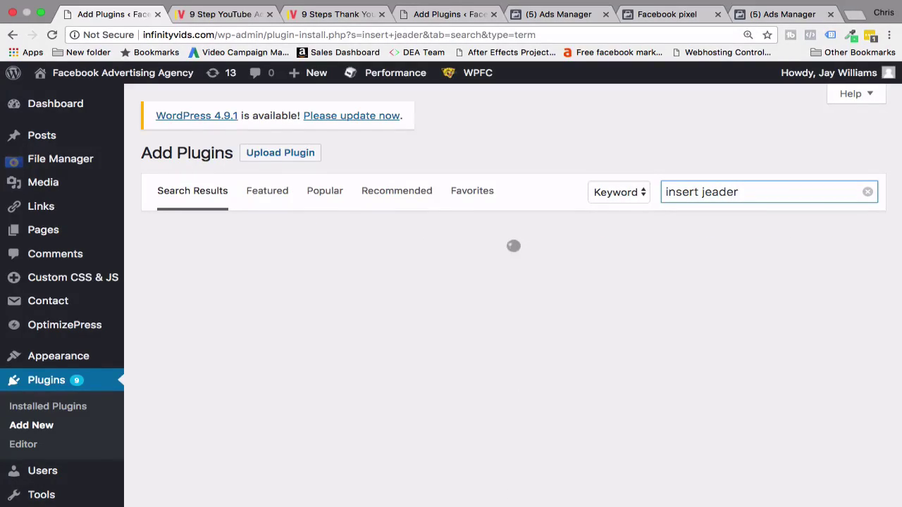
left_click(702, 192)
key("BackSpace")
type("h")
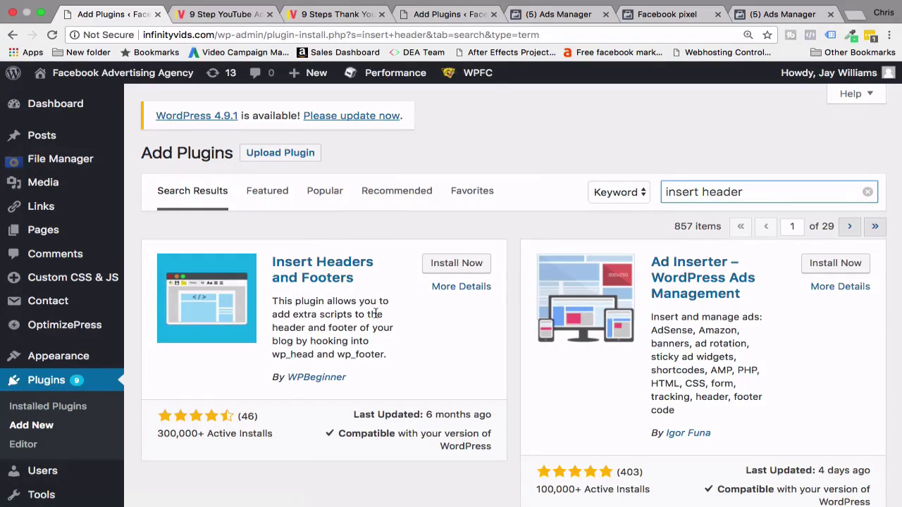
left_click(455, 271)
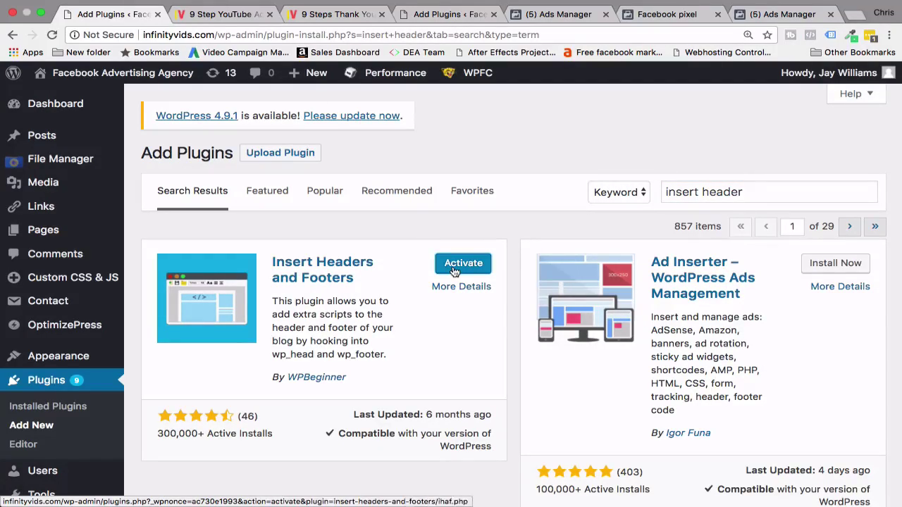
left_click(455, 272)
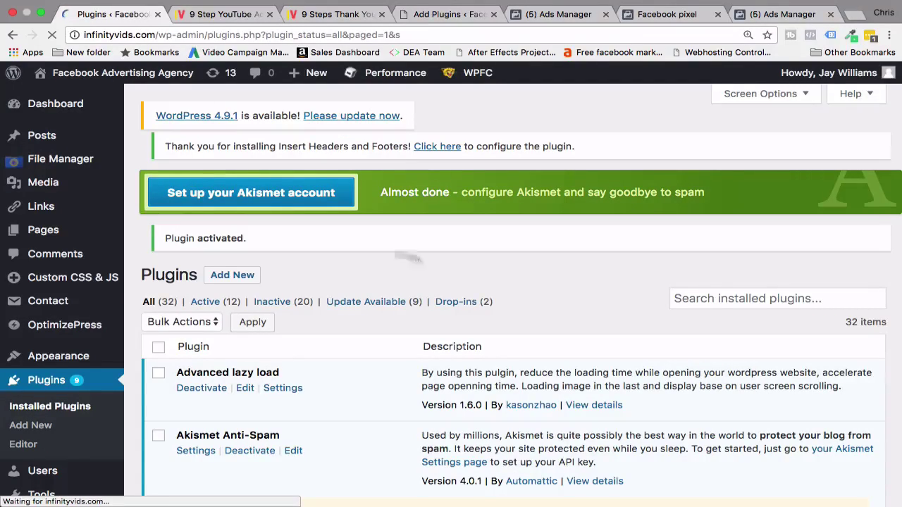
- Open the settings page of the Insert Headers and Footers plugin
scroll(92, 338, "down", 3)
scroll(92, 338, "down", 3)
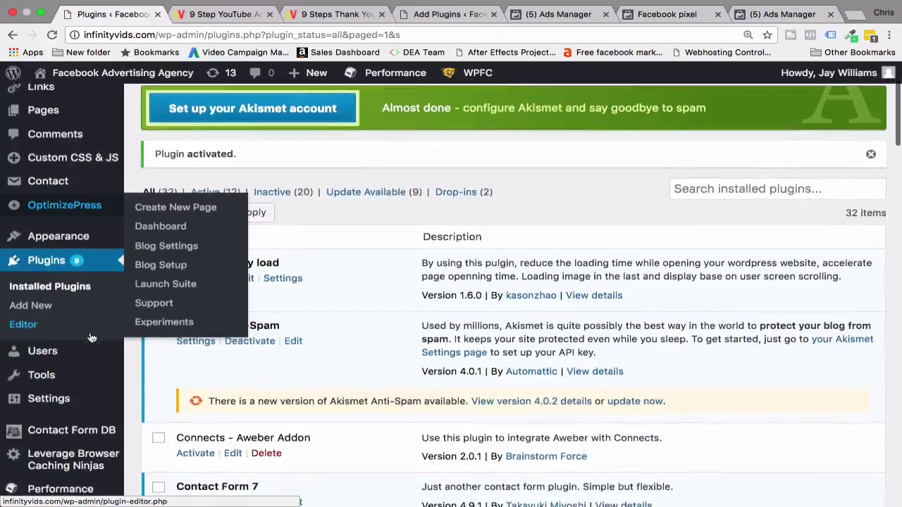
scroll(91, 338, "up", 3)
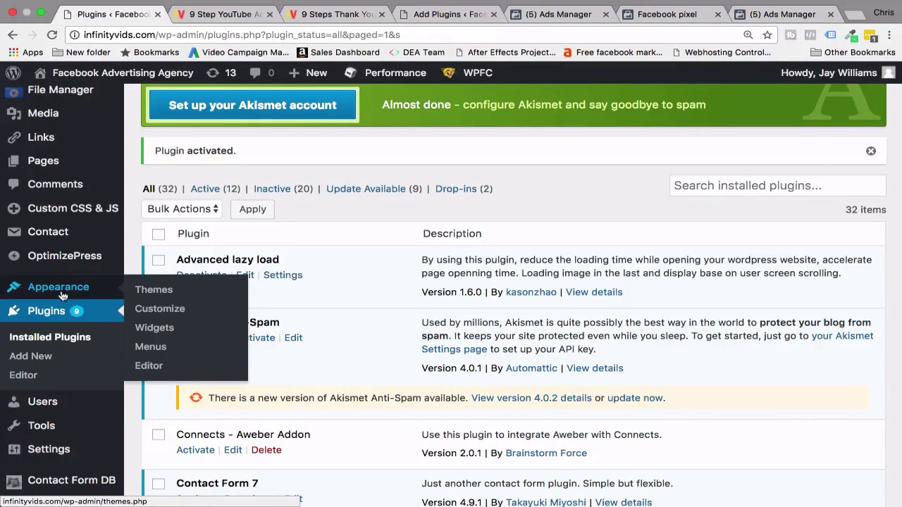
scroll(63, 303, "down", 3)
left_click(174, 423)
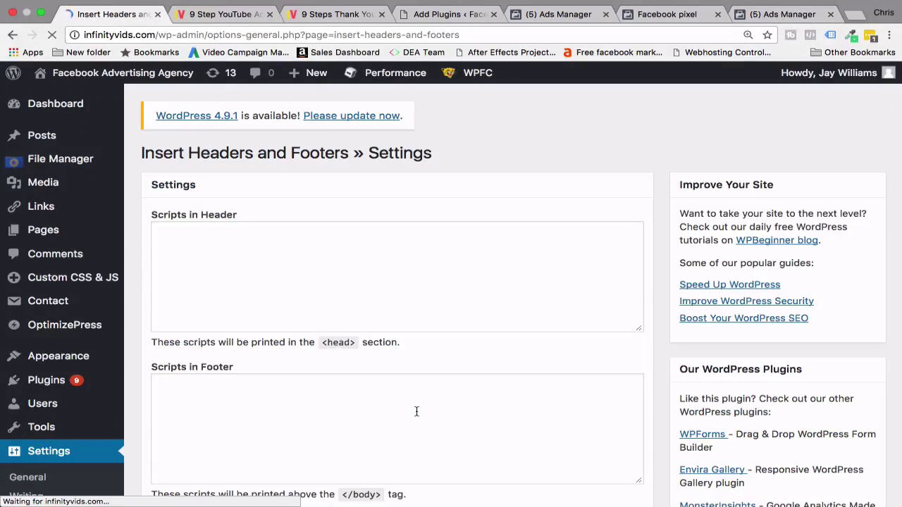
- Paste the Facebook pixel code into Scripts in Header and save the plugin settings
left_click(280, 276)
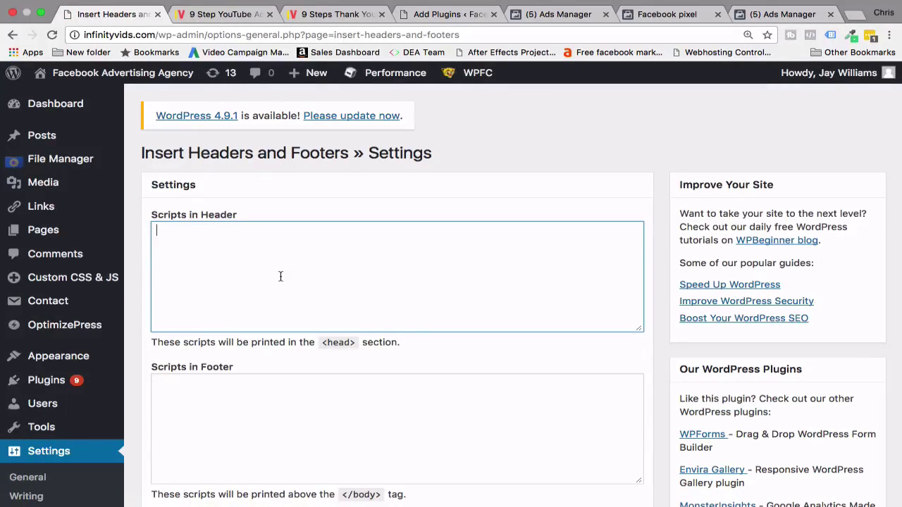
key("super+v")
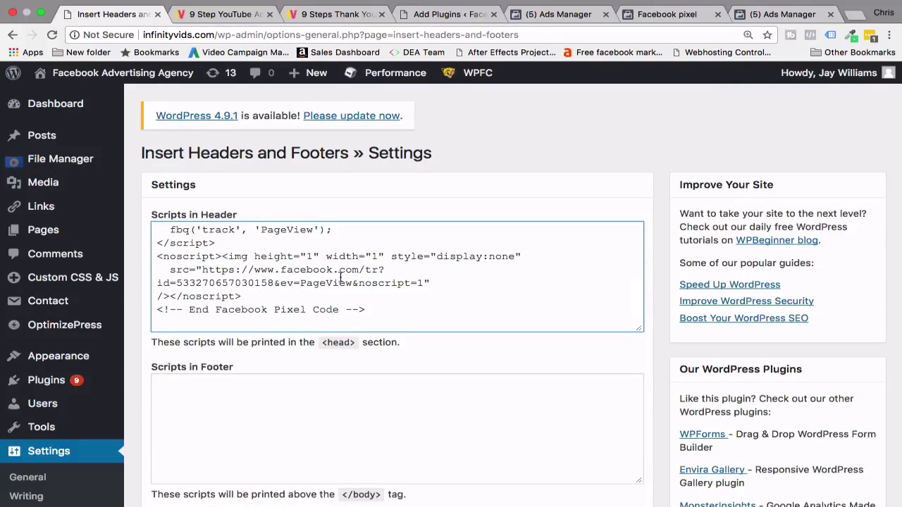
scroll(341, 277, "up", 8)
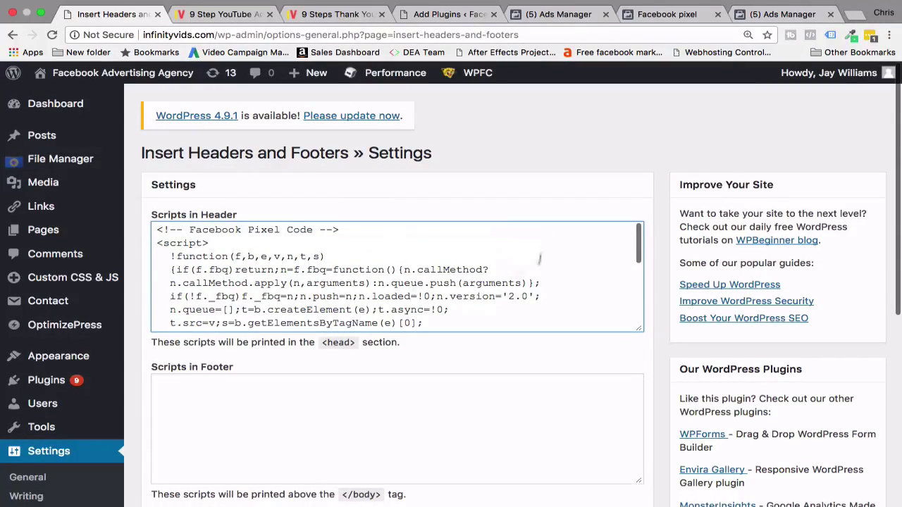
scroll(540, 207, "down", 10)
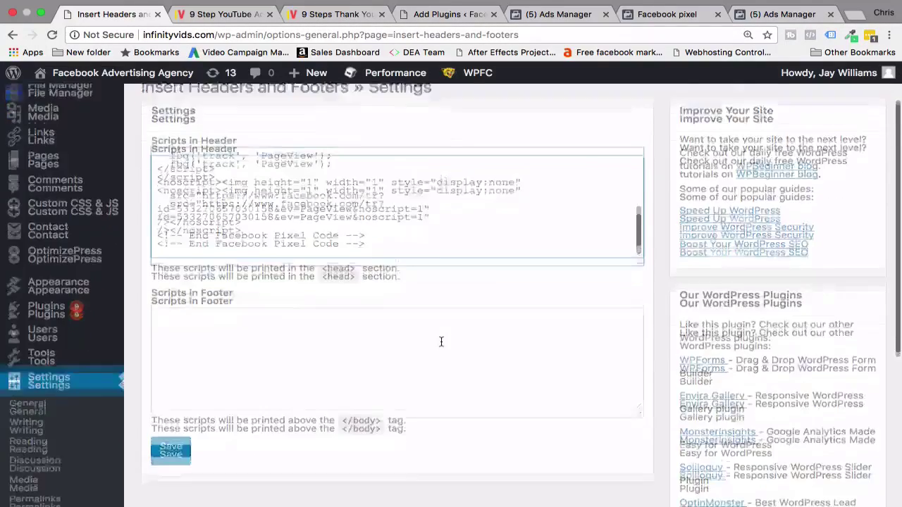
left_click(157, 427)
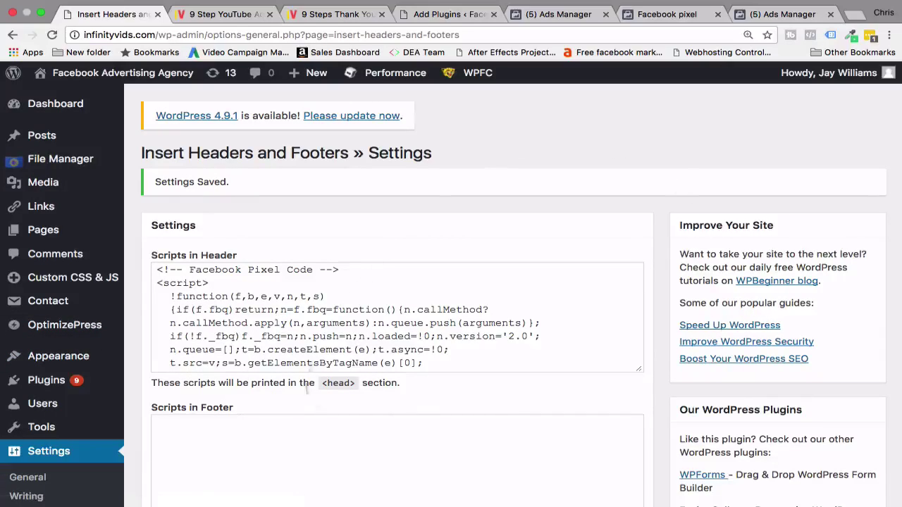
- Open the Analytics & Tracking settings in the OptimizePress dashboard and expand the section with the header tracking codes
mouse_move(68, 328)
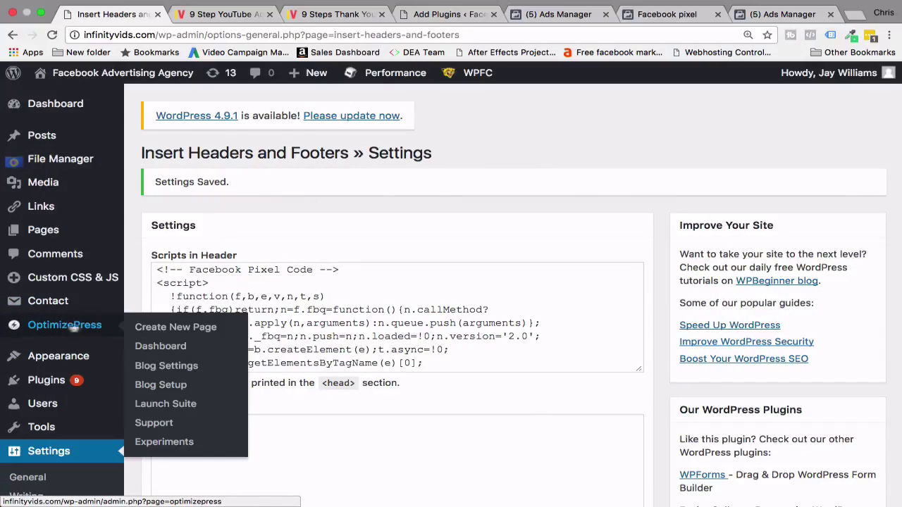
left_click(160, 346)
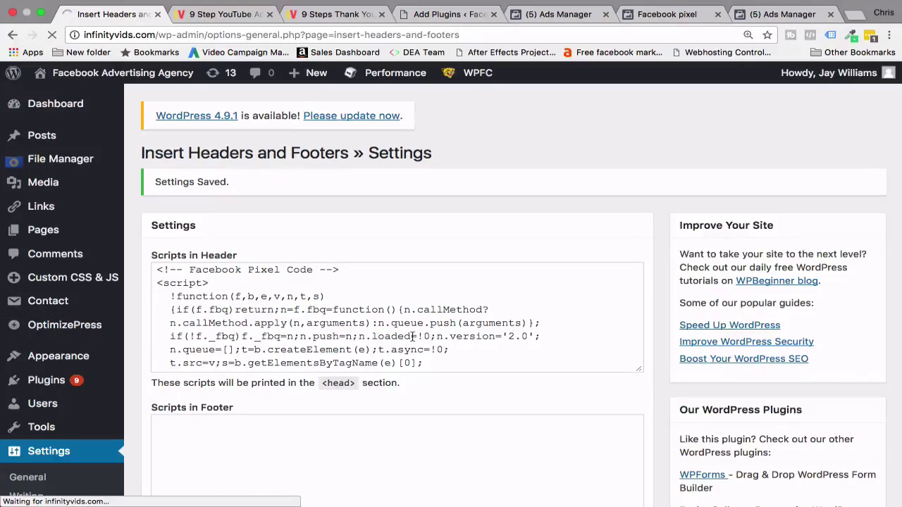
left_click(232, 331)
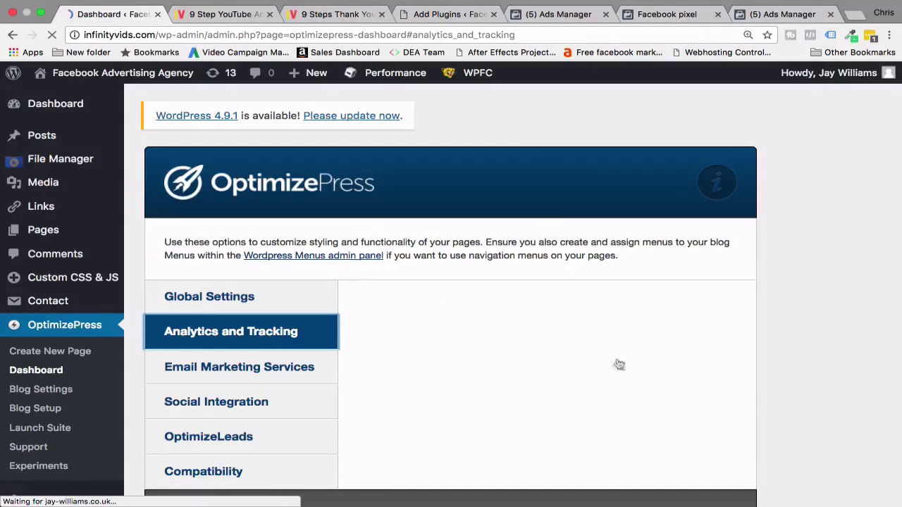
left_click(471, 315)
scroll(471, 320, "down", 5)
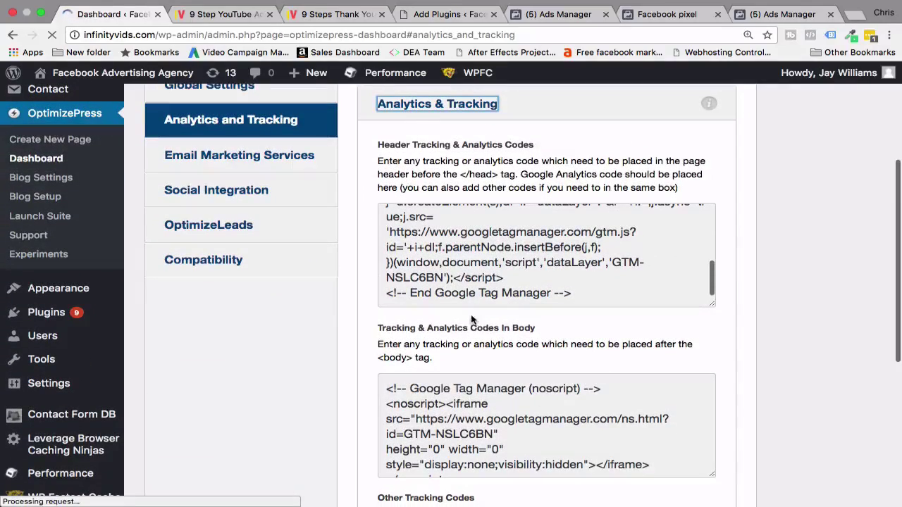
- Paste the Facebook pixel code below the Google Tag Manager code in Header Tracking & Analytics Codes and save the settings
left_click(592, 296)
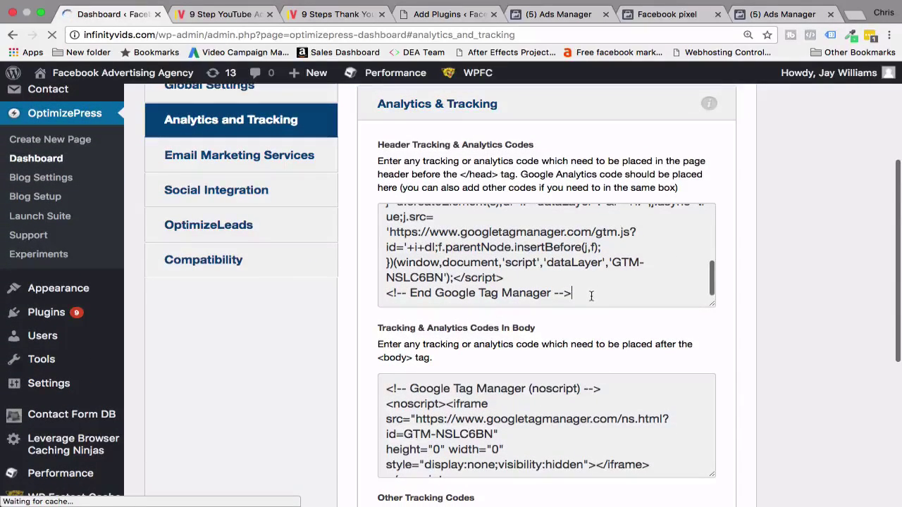
key("Return")
key("Return")
key("super+v")
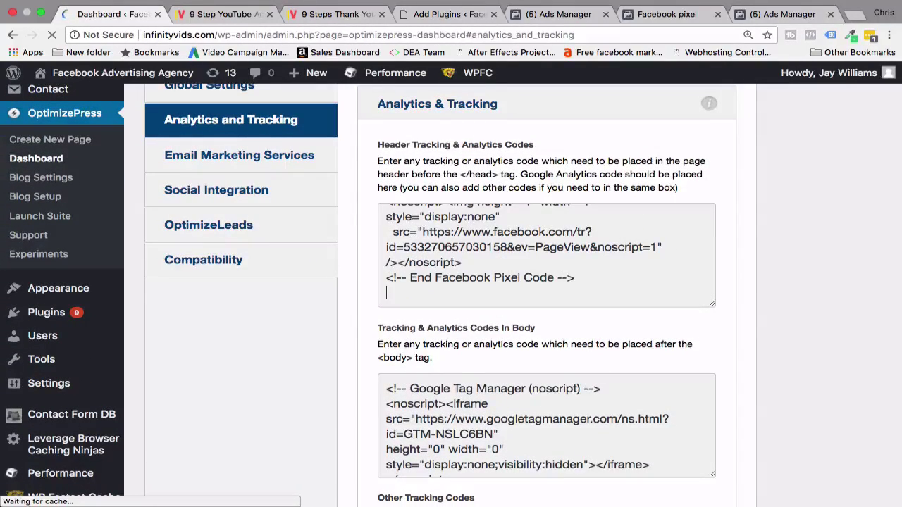
scroll(599, 374, "down", 5)
left_click(681, 409)
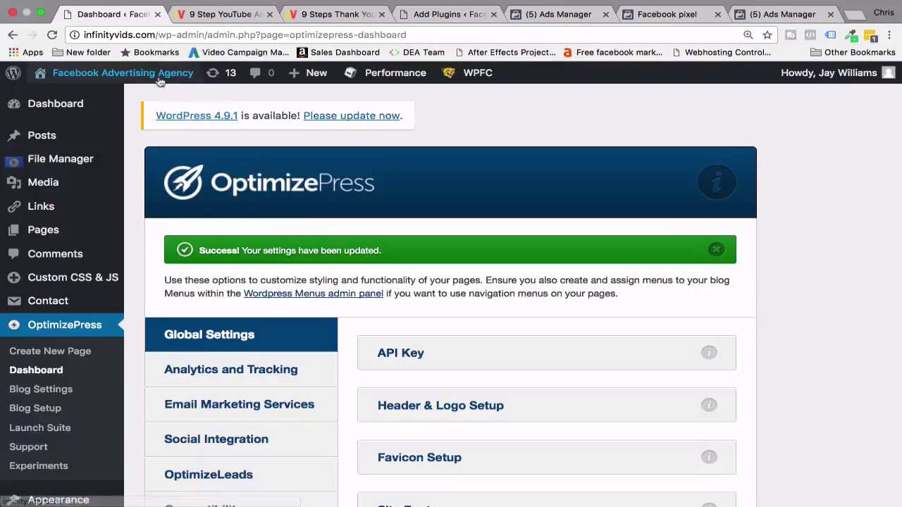
- Visit the infinityvids.com homepage and check its installed pixels with Facebook Pixel Helper
mouse_move(153, 78)
left_click(71, 98)
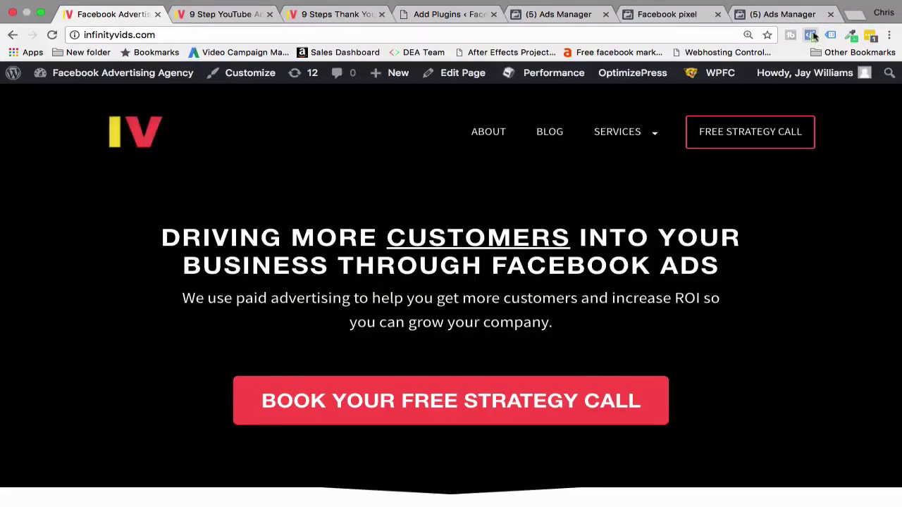
left_click(811, 36)
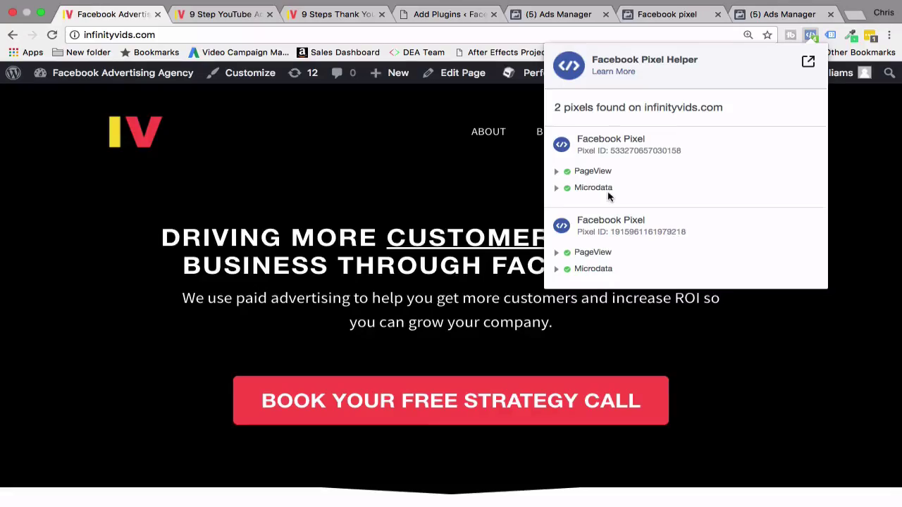
left_click(470, 187)
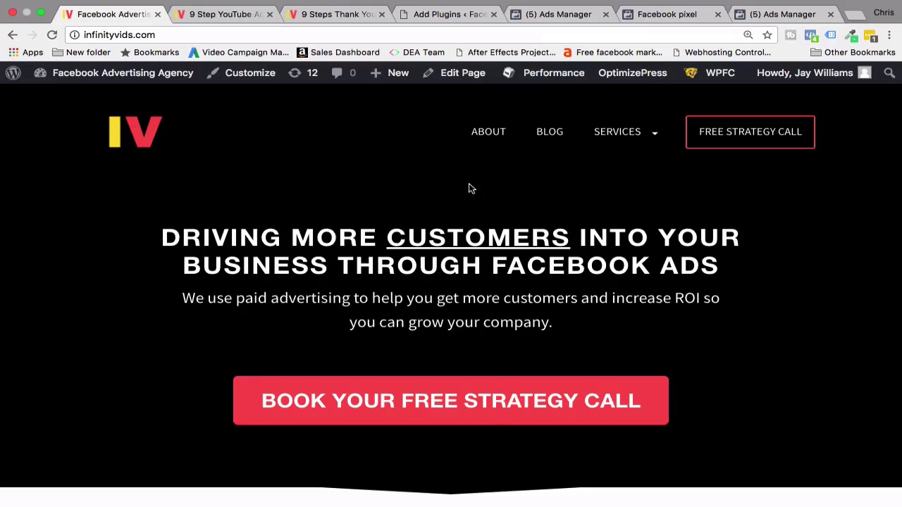
- Examine the 9 Step YouTube Ads ebook page, its opt-in form and the matching thank-you page
left_click(242, 17)
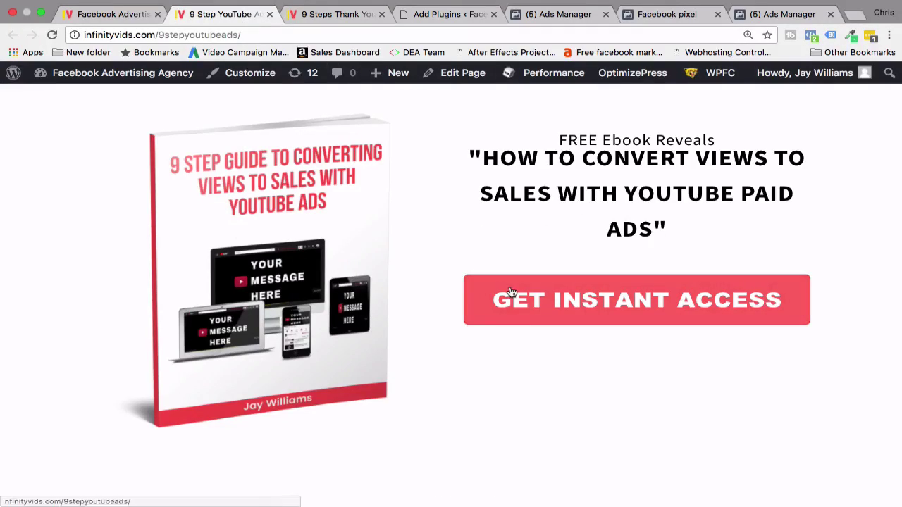
left_click(562, 315)
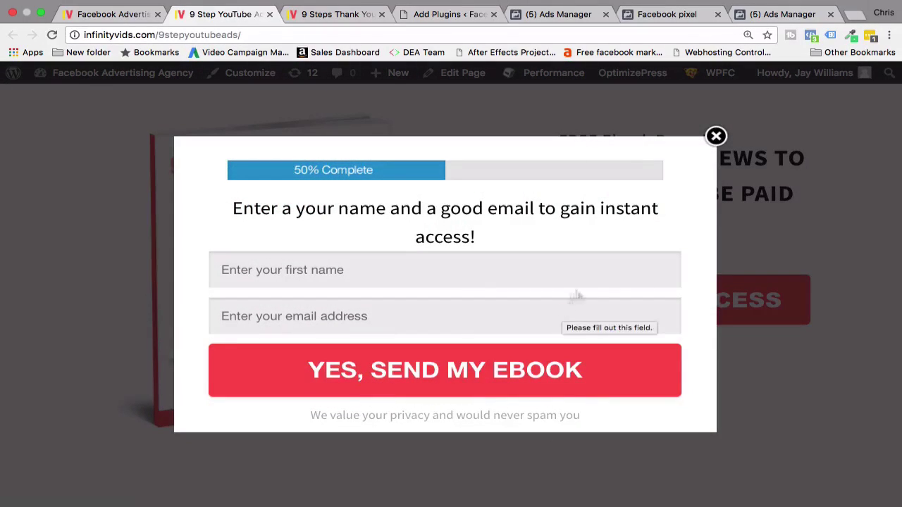
left_click(715, 136)
left_click(335, 14)
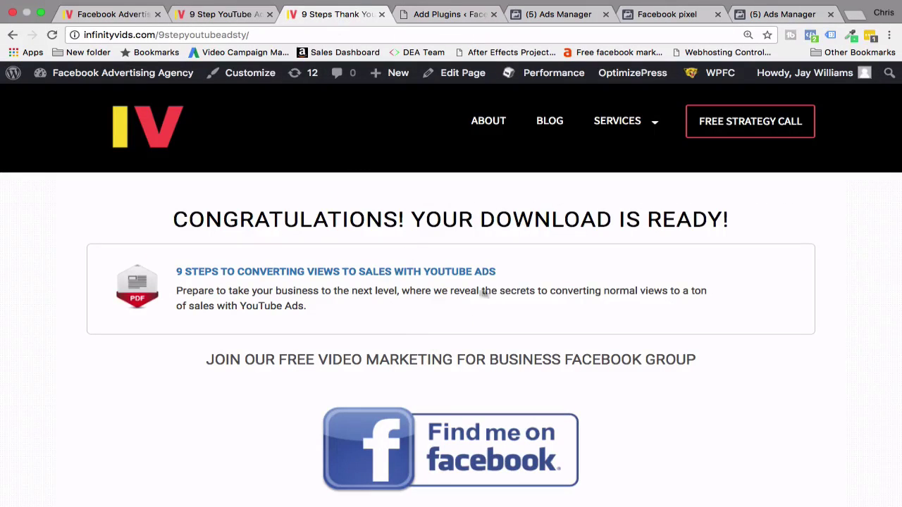
left_click(219, 17)
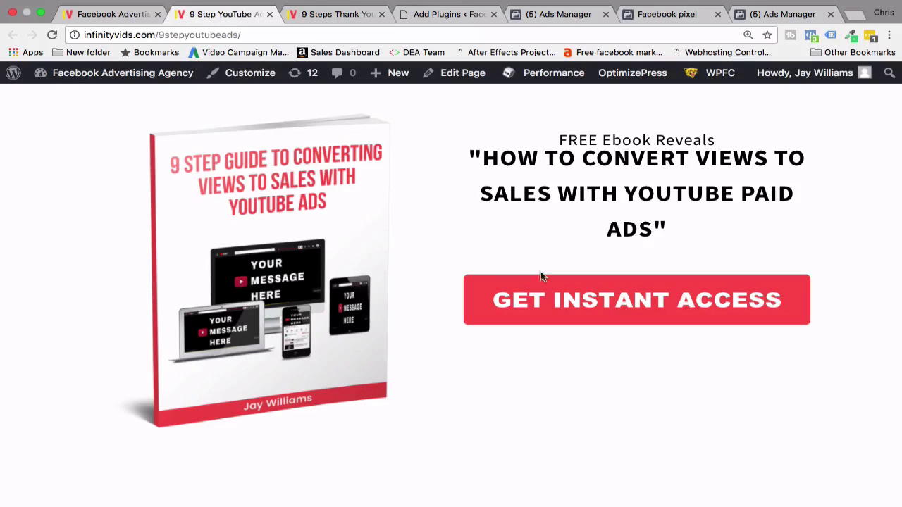
left_click(600, 316)
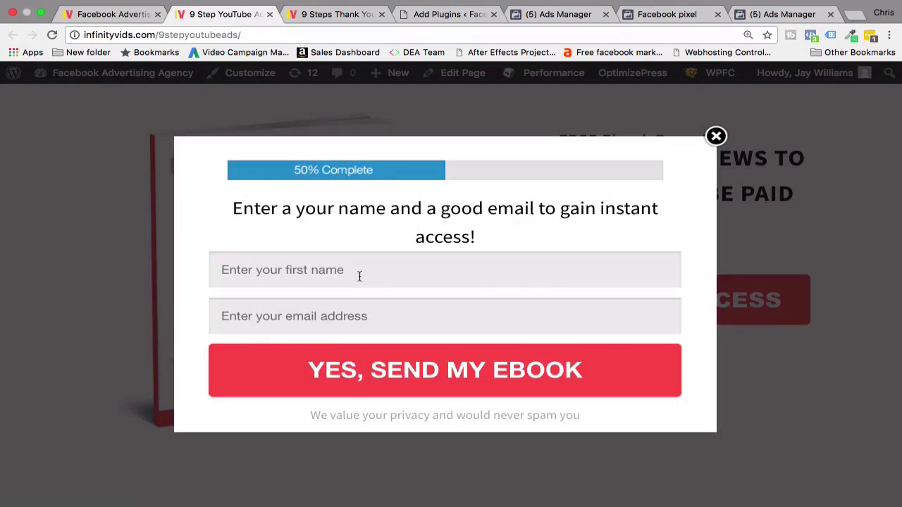
left_click(716, 135)
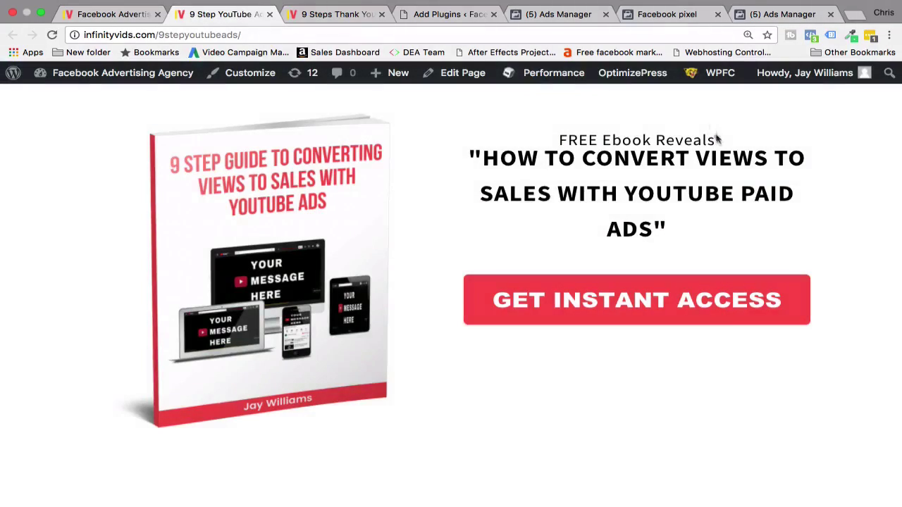
left_click(334, 15)
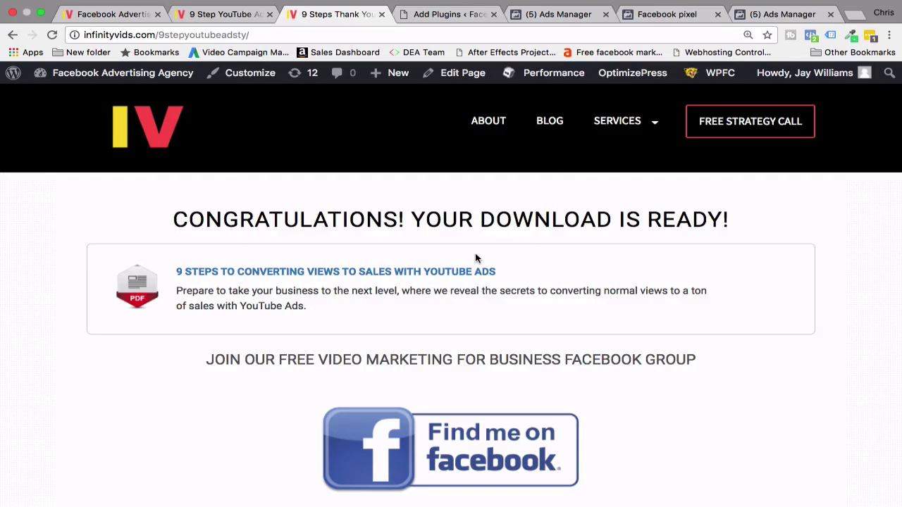
left_click(222, 14)
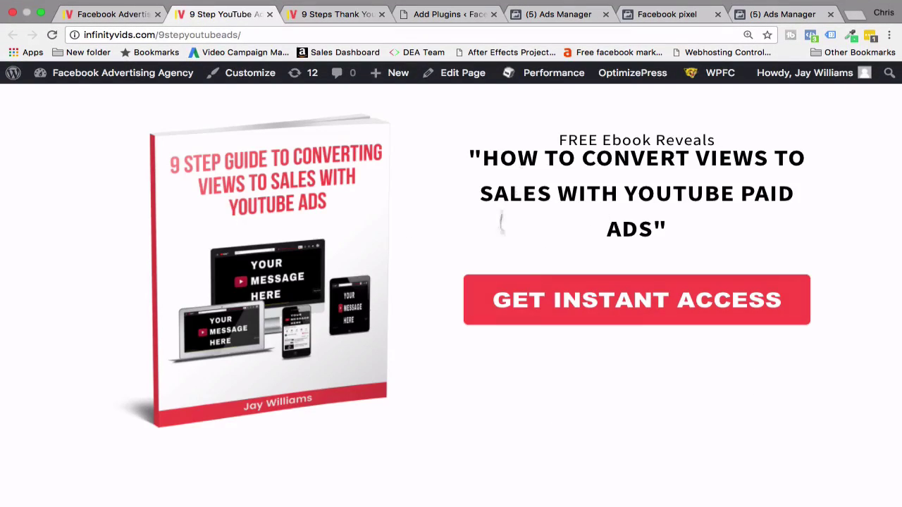
left_click(576, 303)
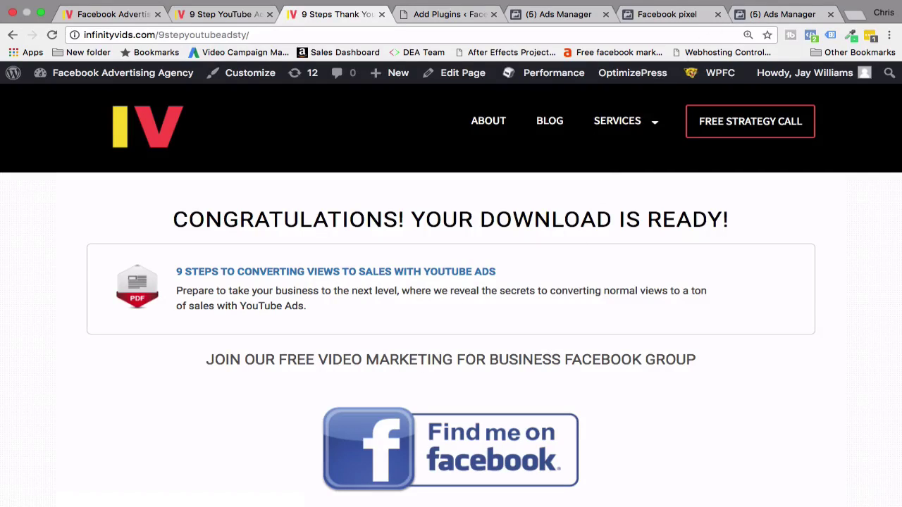
- Return to the pixel setup in Facebook Events Manager and continue from code installation to adding events
left_click(681, 27)
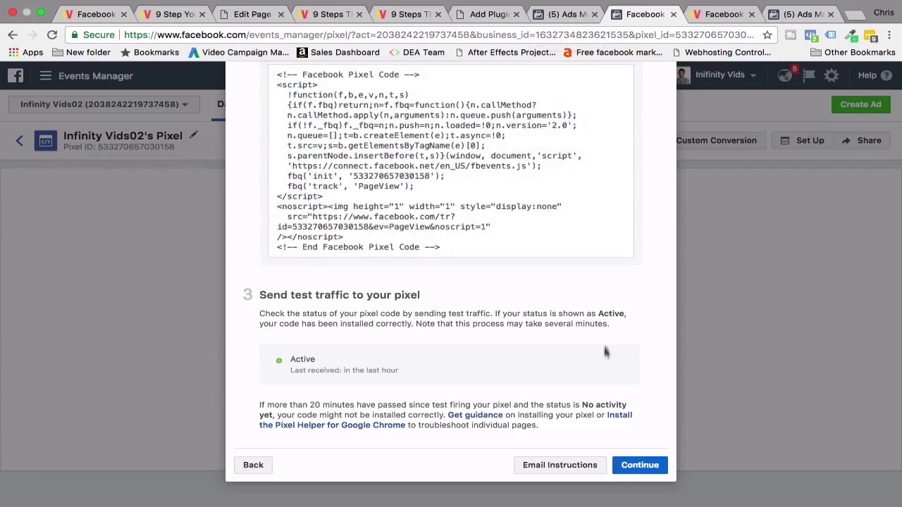
left_click(639, 465)
scroll(531, 312, "up", 4)
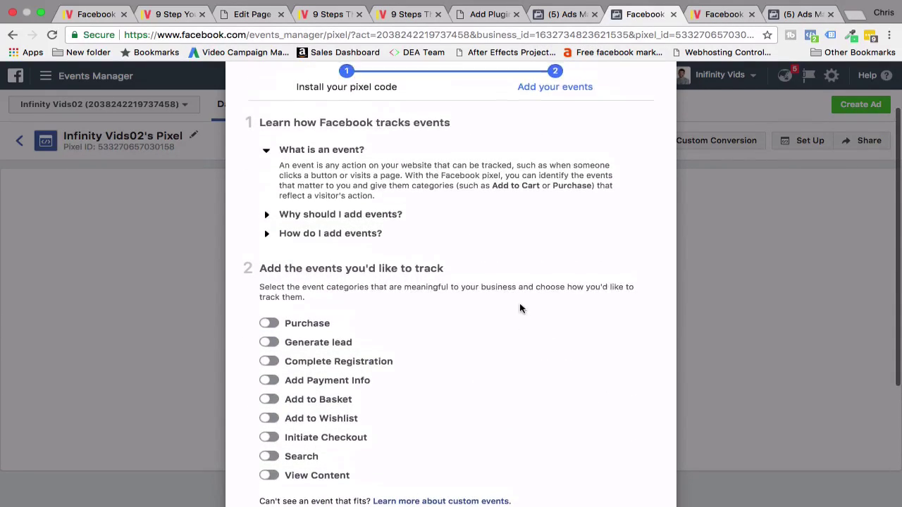
scroll(525, 310, "down", 1)
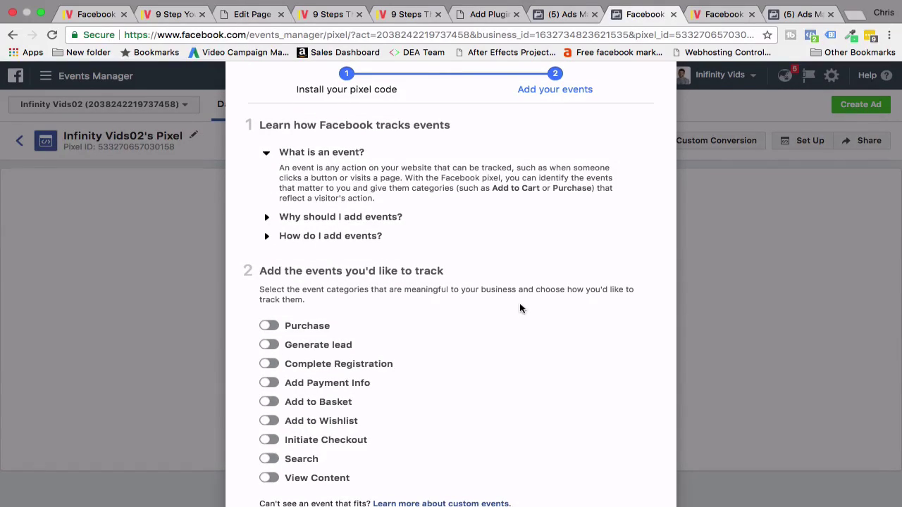
scroll(520, 309, "down", 1)
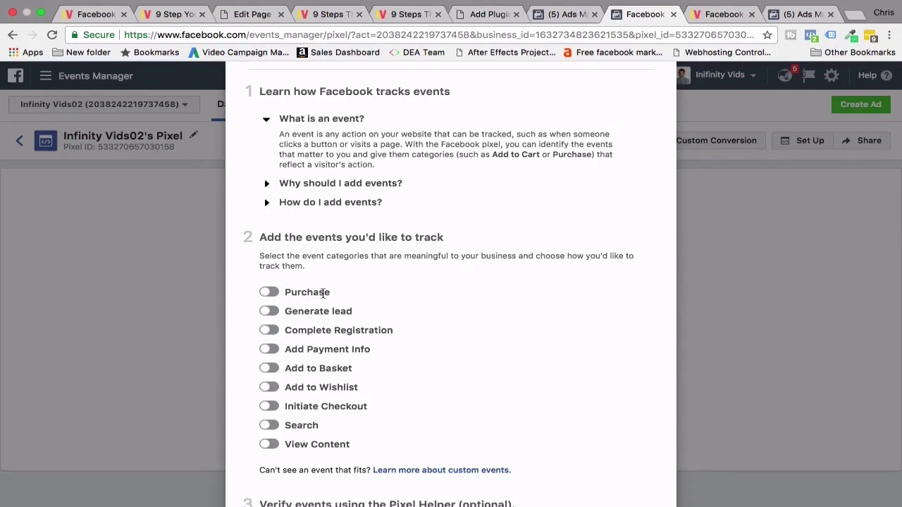
- Enable the Generate lead event, copy its page-load event code and review where the code belongs
left_click(271, 311)
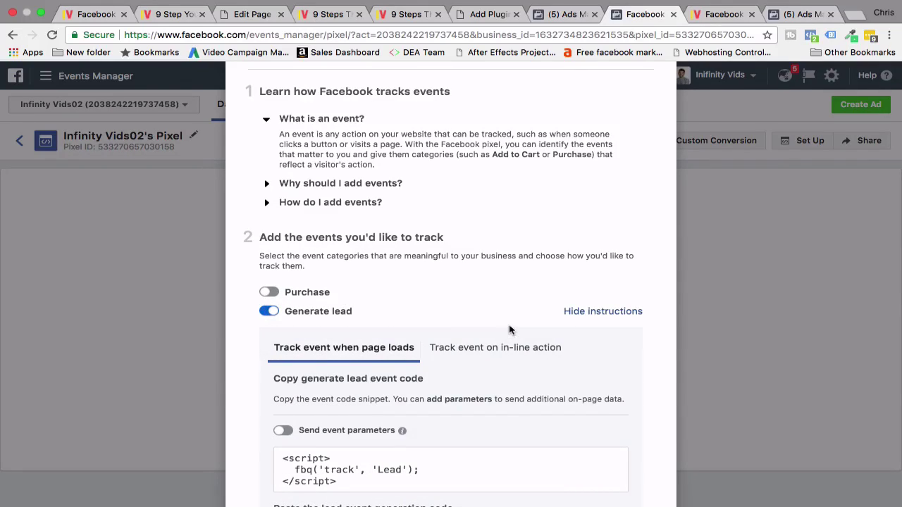
scroll(510, 336, "down", 3)
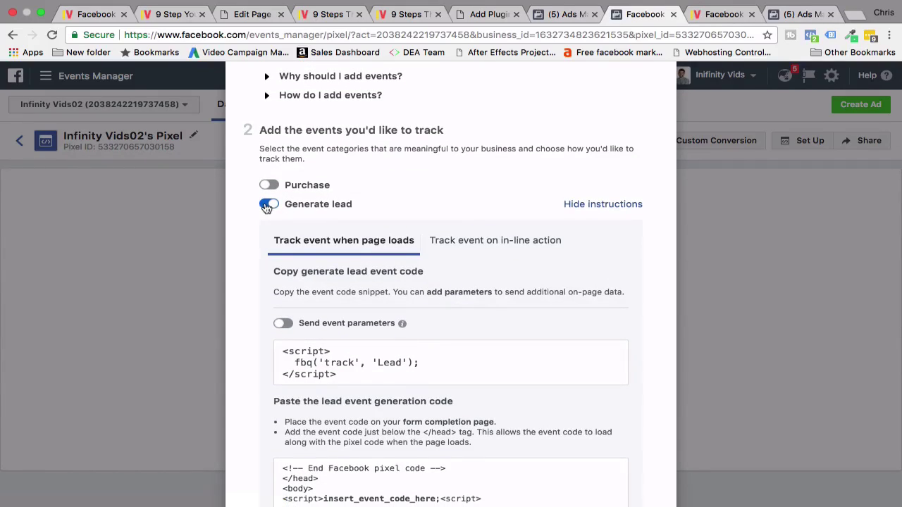
scroll(620, 312, "down", 2)
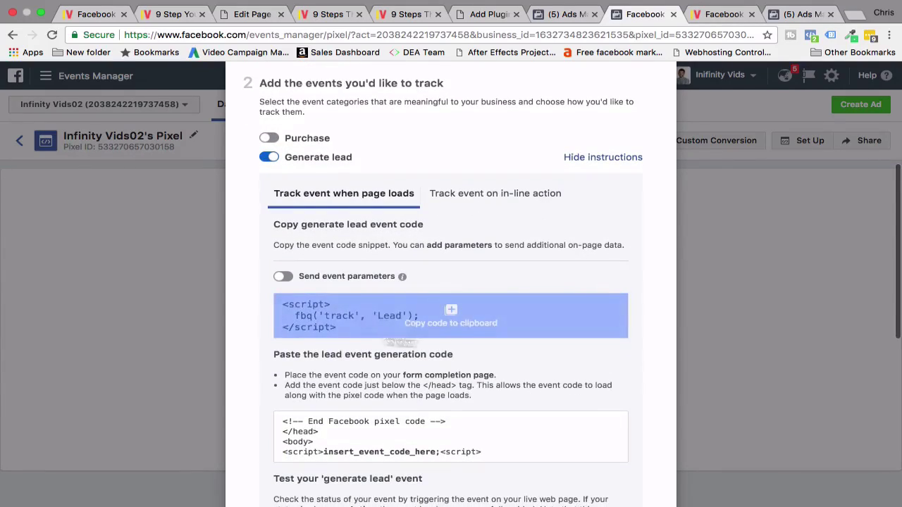
scroll(453, 341, "down", 2)
mouse_move(433, 274)
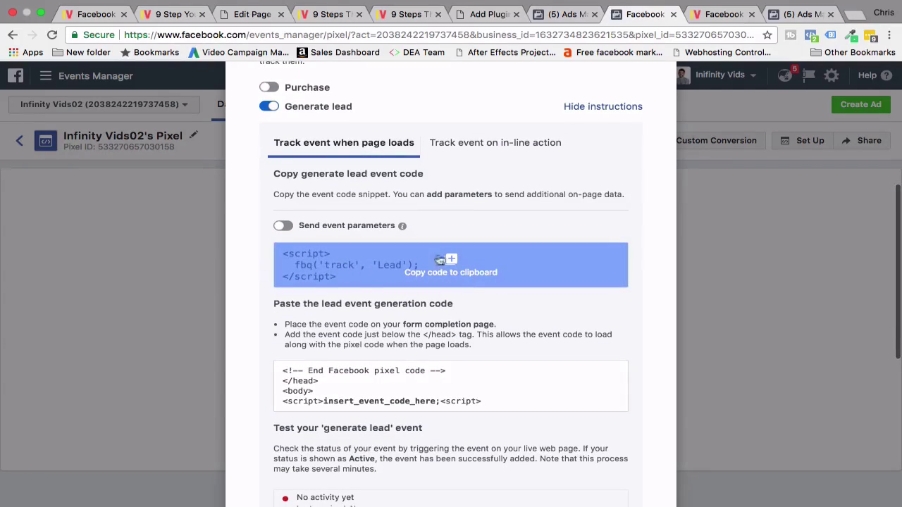
left_click(450, 262)
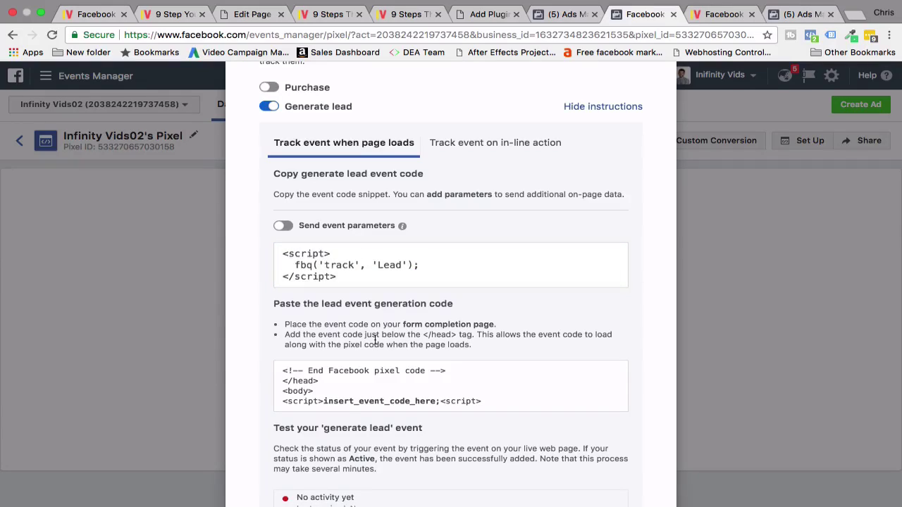
scroll(374, 339, "down", 1)
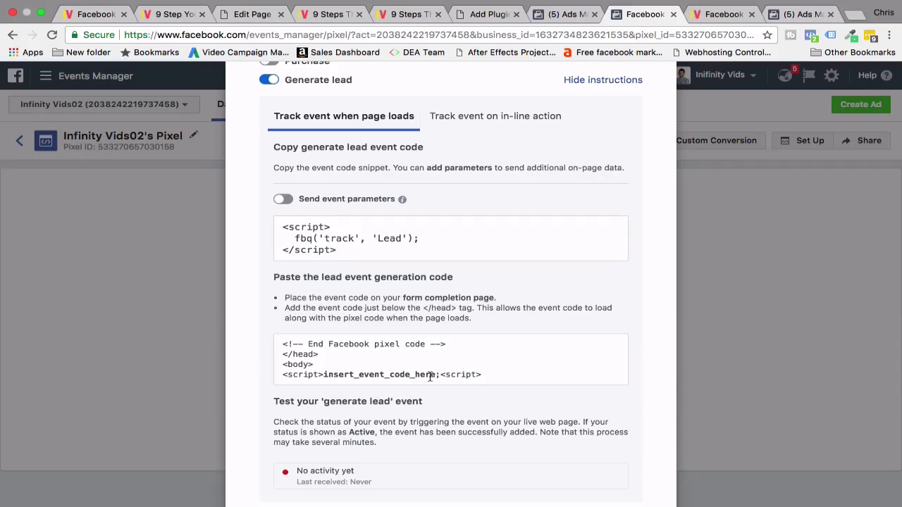
scroll(431, 376, "down", 2)
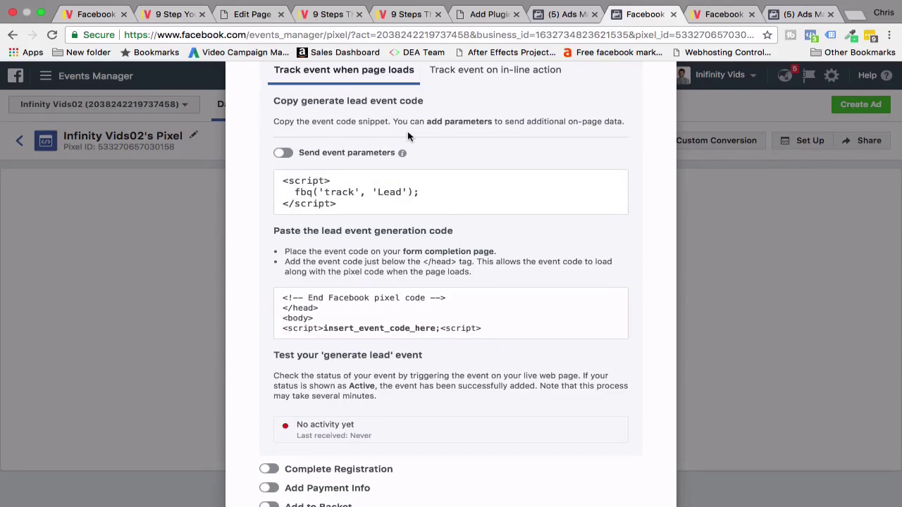
- Open the 9 Steps Thank You page for editing in WordPress and launch it in the OptimizePress Live Editor
left_click(403, 15)
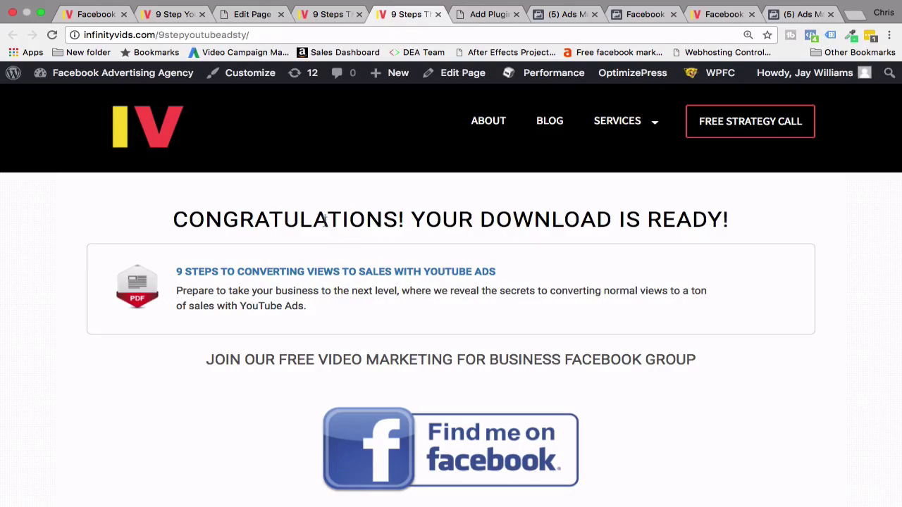
left_click(173, 15)
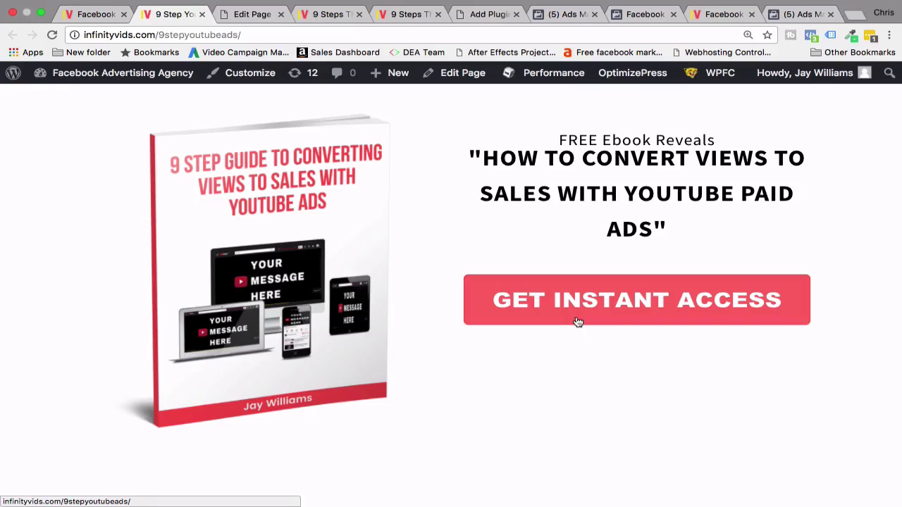
left_click(336, 17)
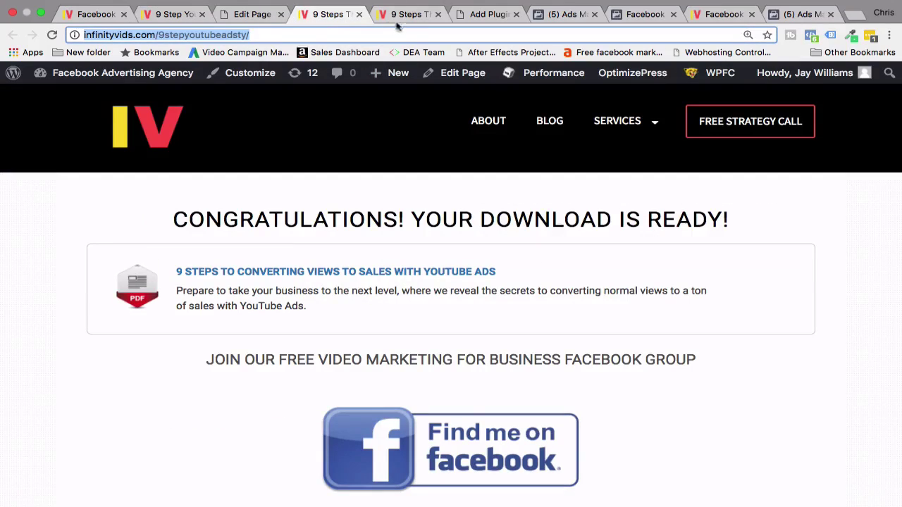
left_click(464, 82)
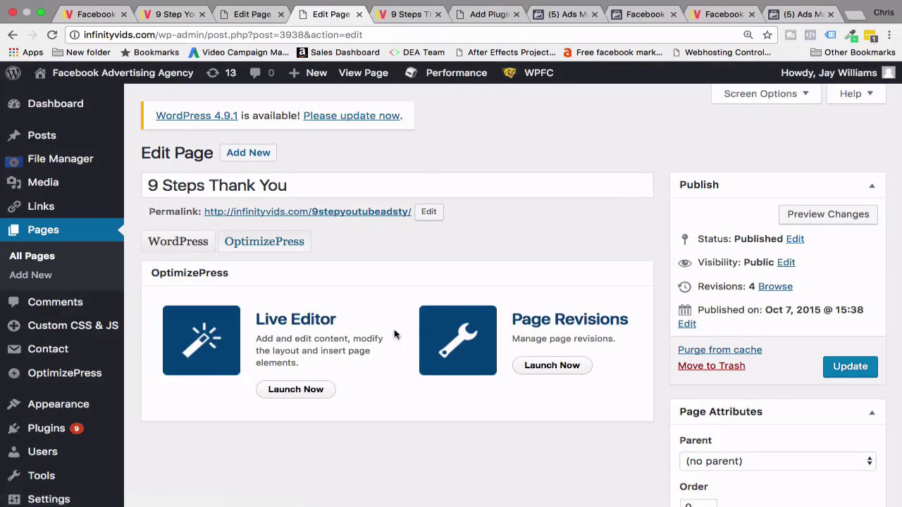
left_click(296, 389)
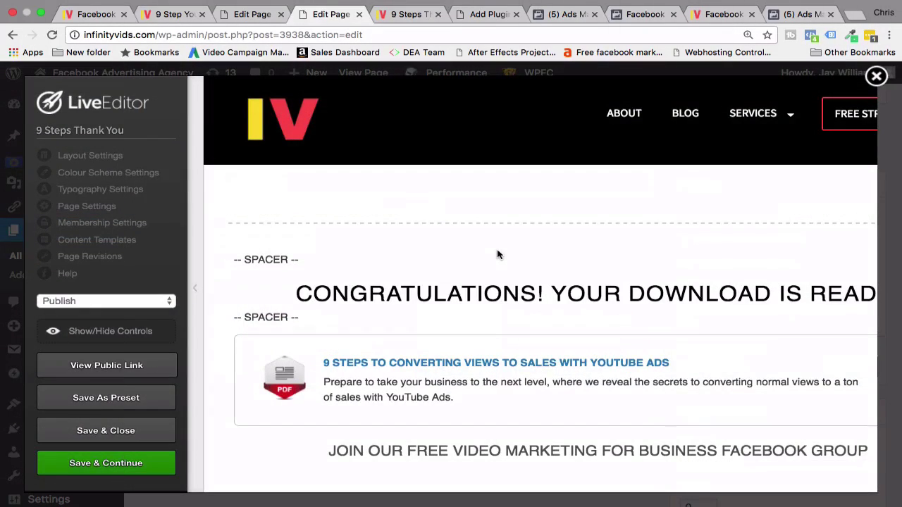
- Add a new script entry under the page settings' Other Scripts, placed after the <body> tag and containing the copied fbq('track', 'Lead') event code
left_click(92, 206)
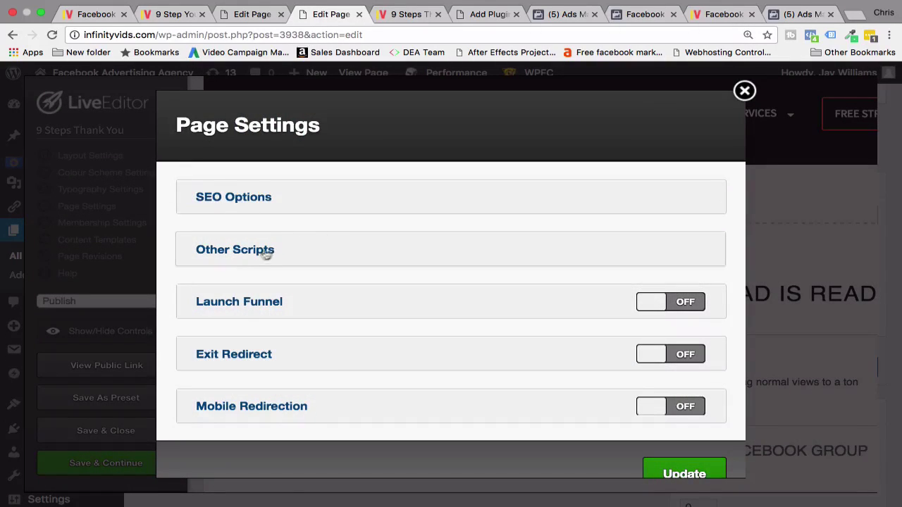
left_click(257, 255)
scroll(257, 255, "down", 5)
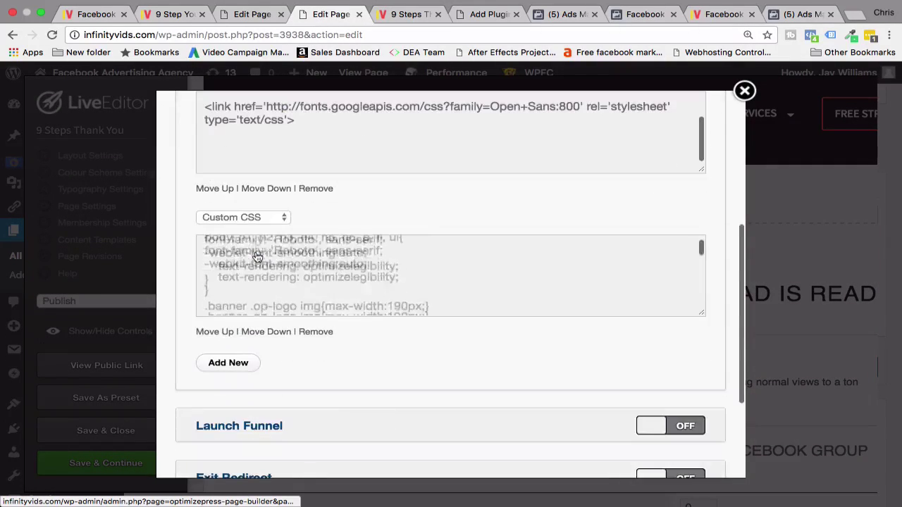
left_click(240, 362)
left_click(266, 359)
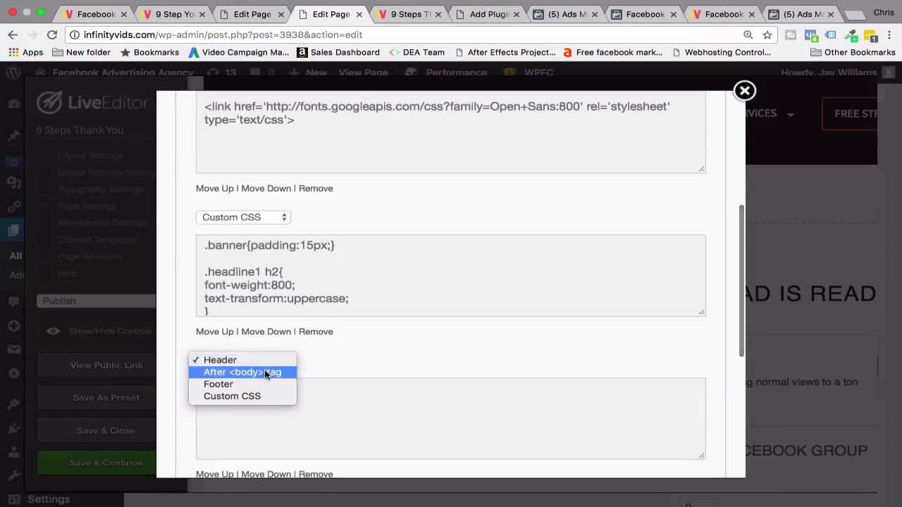
left_click(262, 371)
left_click(295, 397)
key("super+v")
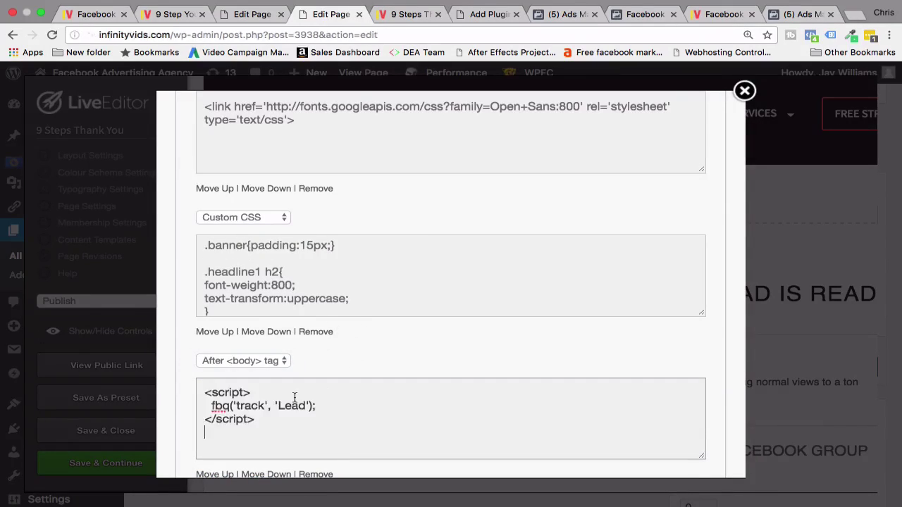
- Update the thank-you page's settings to save the added Lead event script
scroll(494, 387, "down", 3)
scroll(494, 388, "down", 2)
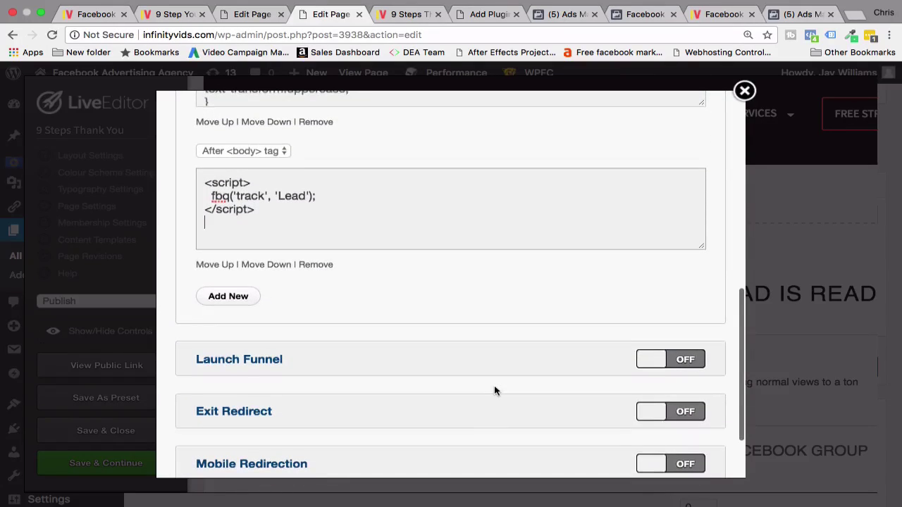
scroll(494, 388, "down", 3)
left_click(674, 441)
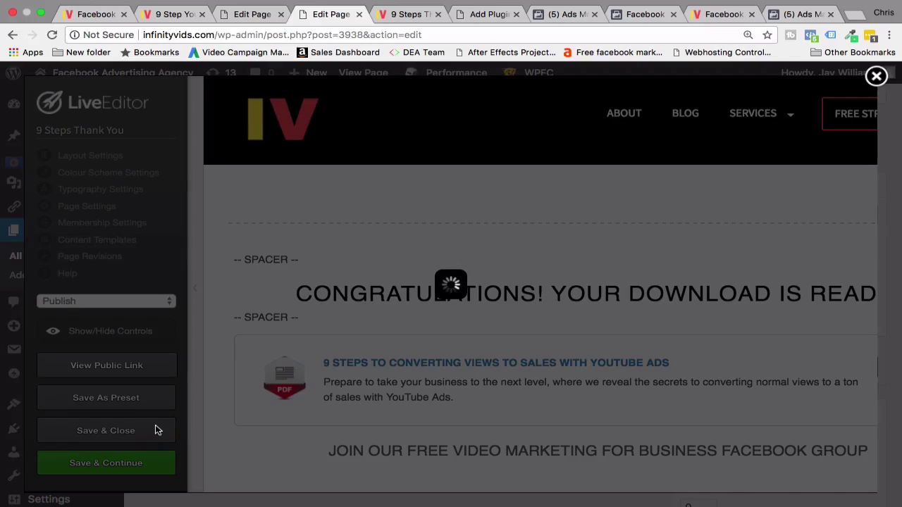
key("Return")
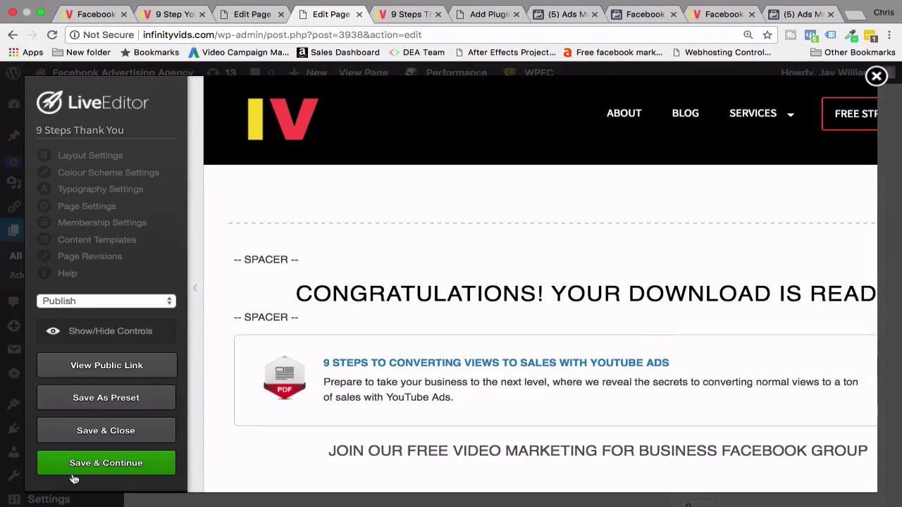
- Open the public thank-you page and check its pixel events with the Facebook Pixel Helper
left_click(121, 369)
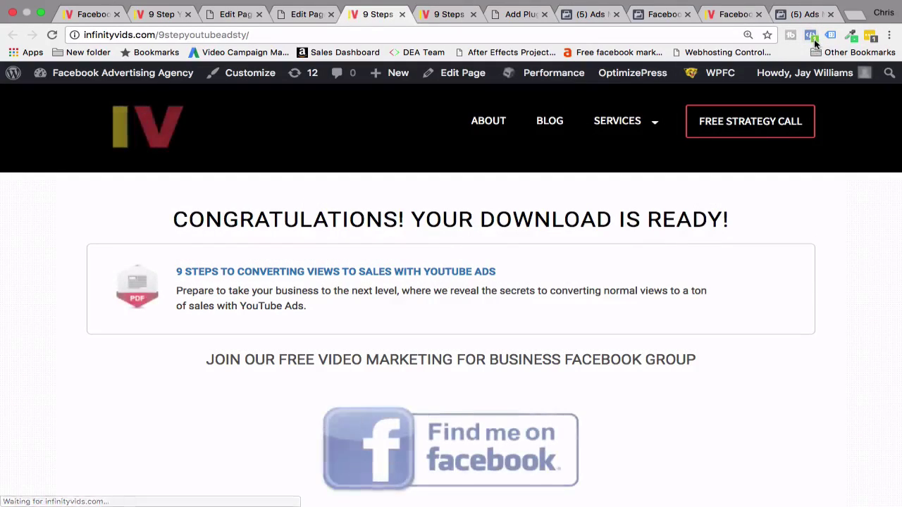
left_click(810, 35)
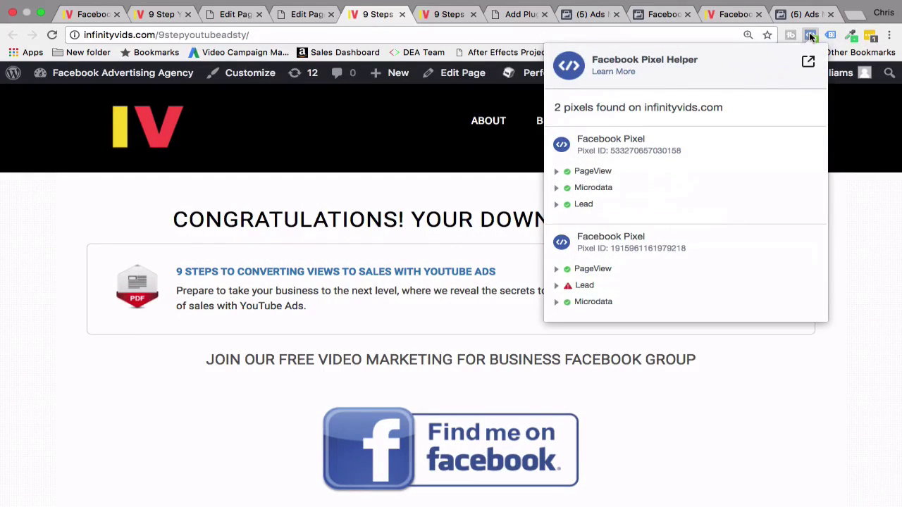